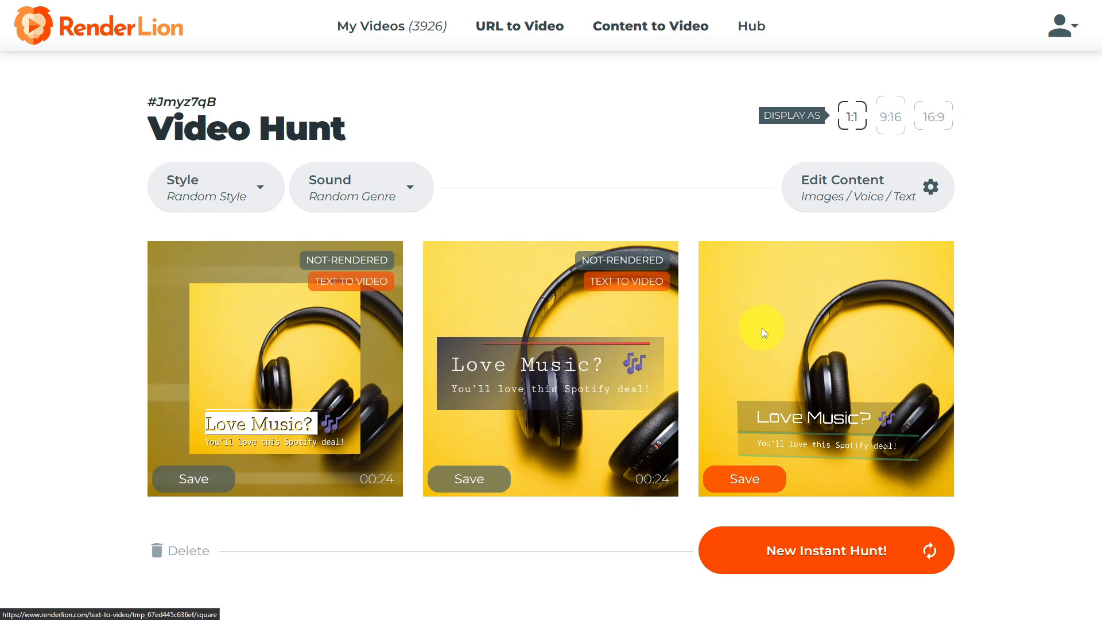
Browse the available brand kits and choose Random Style as the video style.
{"action": "left_click", "coordinate": [231, 208]}
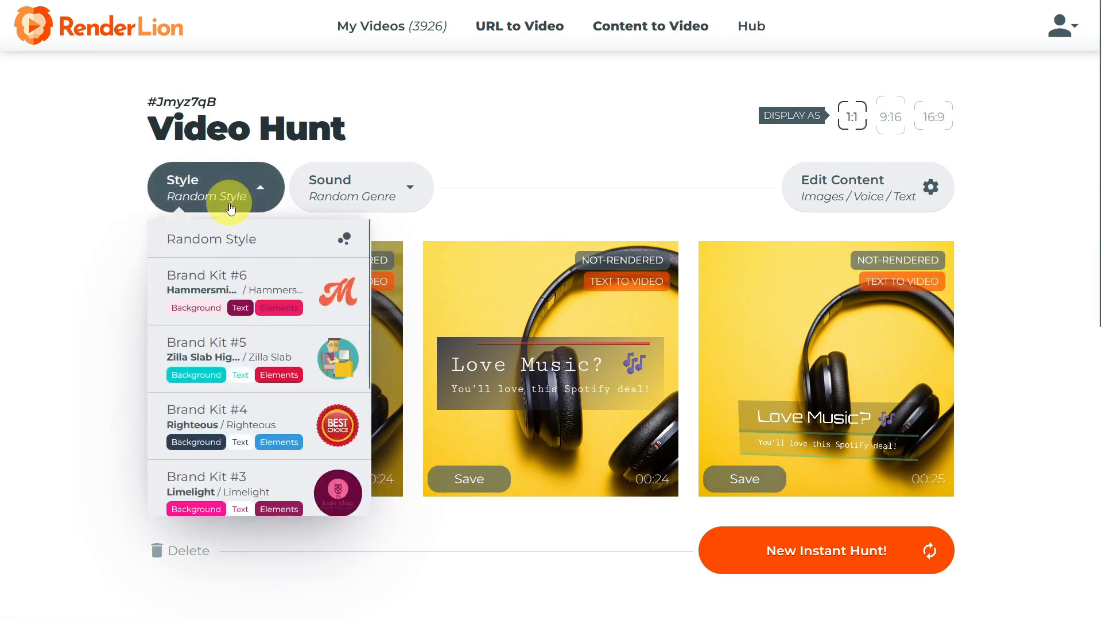
{"action": "scroll", "coordinate": [230, 287], "scroll_direction": "down", "scroll_amount": 3}
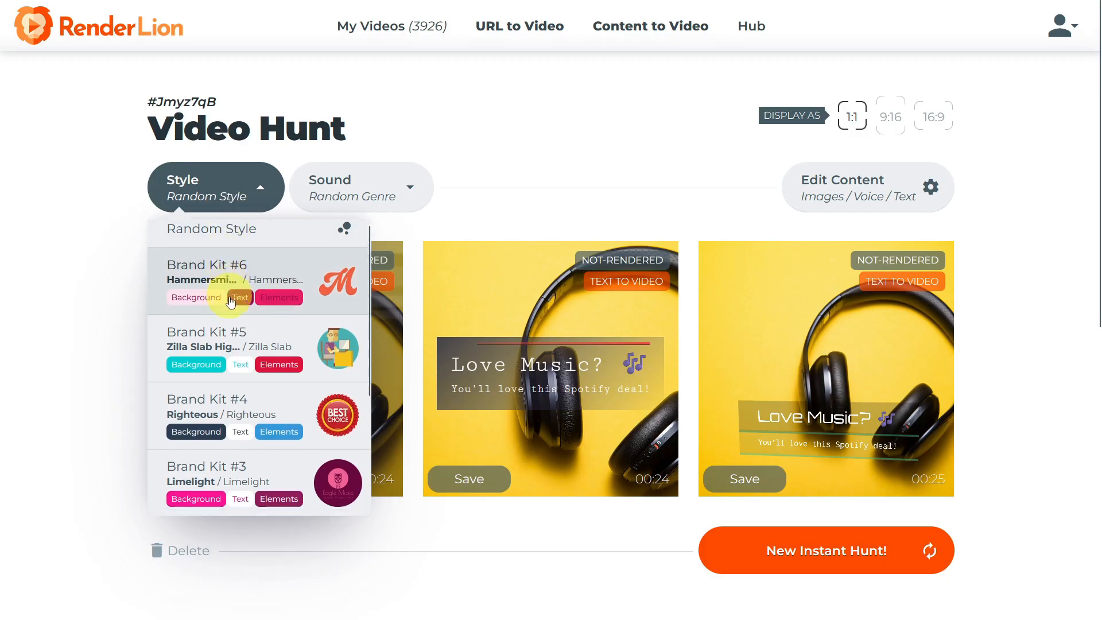
{"action": "scroll", "coordinate": [232, 310], "scroll_direction": "down", "scroll_amount": 1}
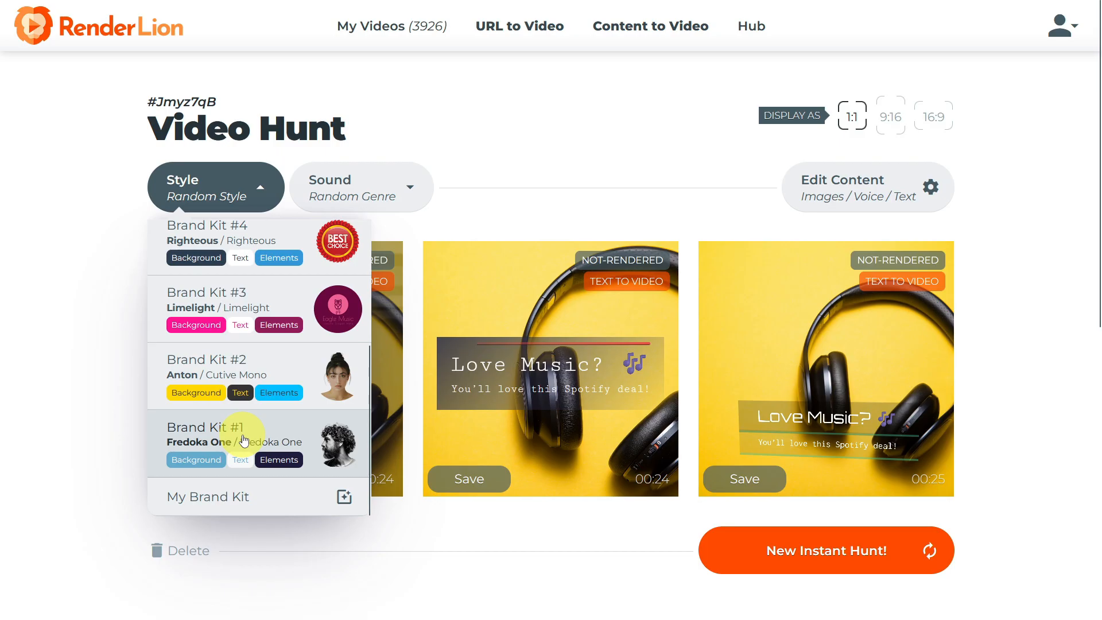
{"action": "scroll", "coordinate": [244, 440], "scroll_direction": "up", "scroll_amount": 3}
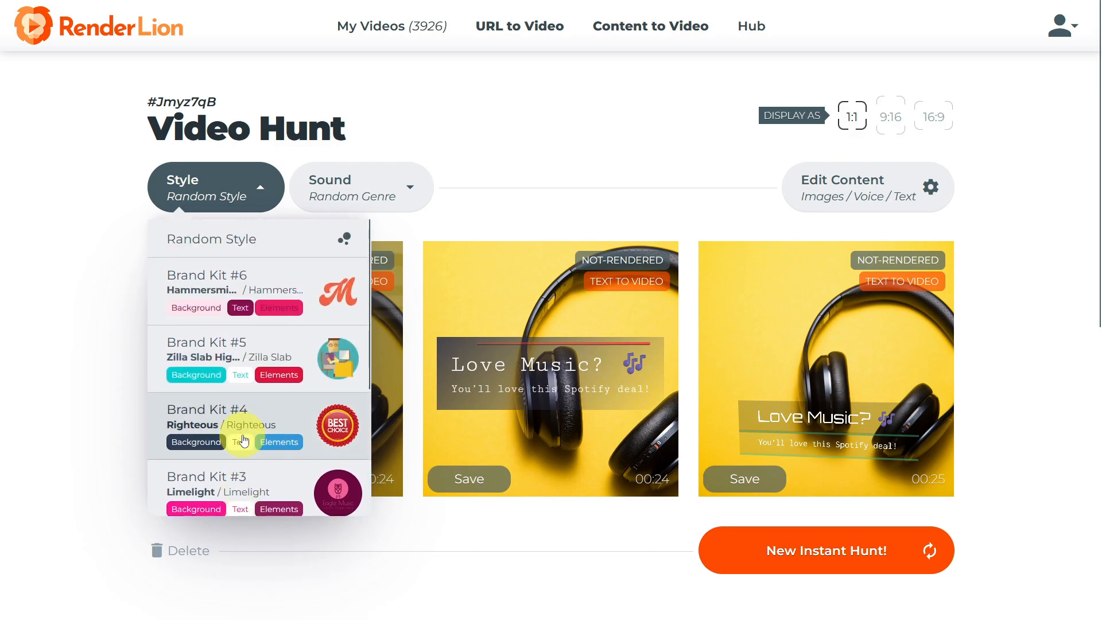
{"action": "left_click", "coordinate": [247, 251]}
Set the sound genre to Dance and Electronic.
{"action": "left_click", "coordinate": [353, 195]}
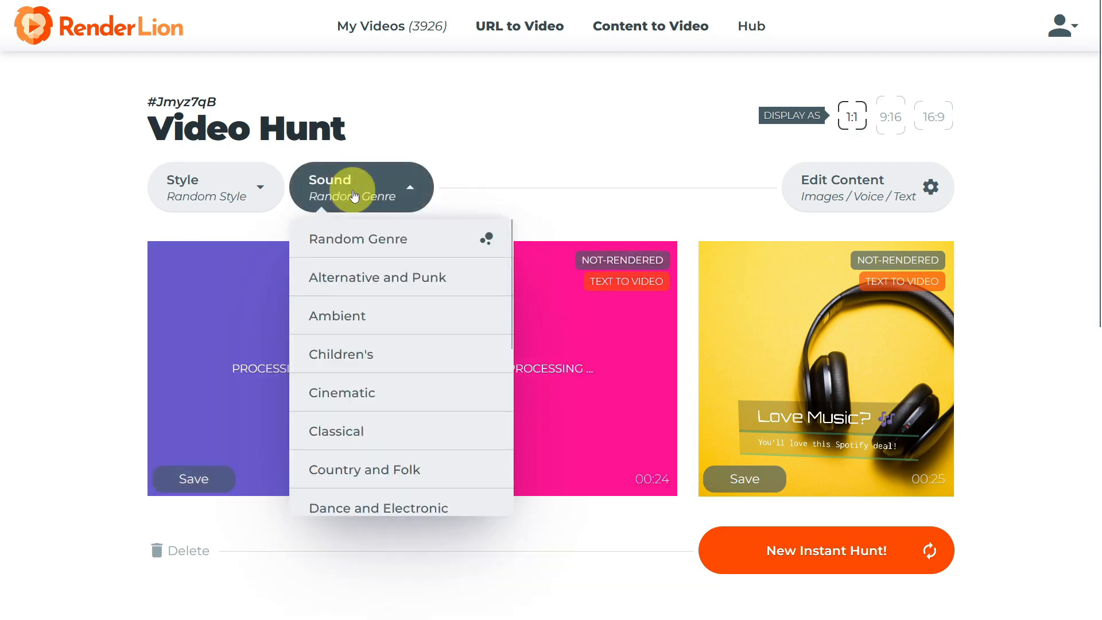
{"action": "scroll", "coordinate": [382, 391], "scroll_direction": "down", "scroll_amount": 2}
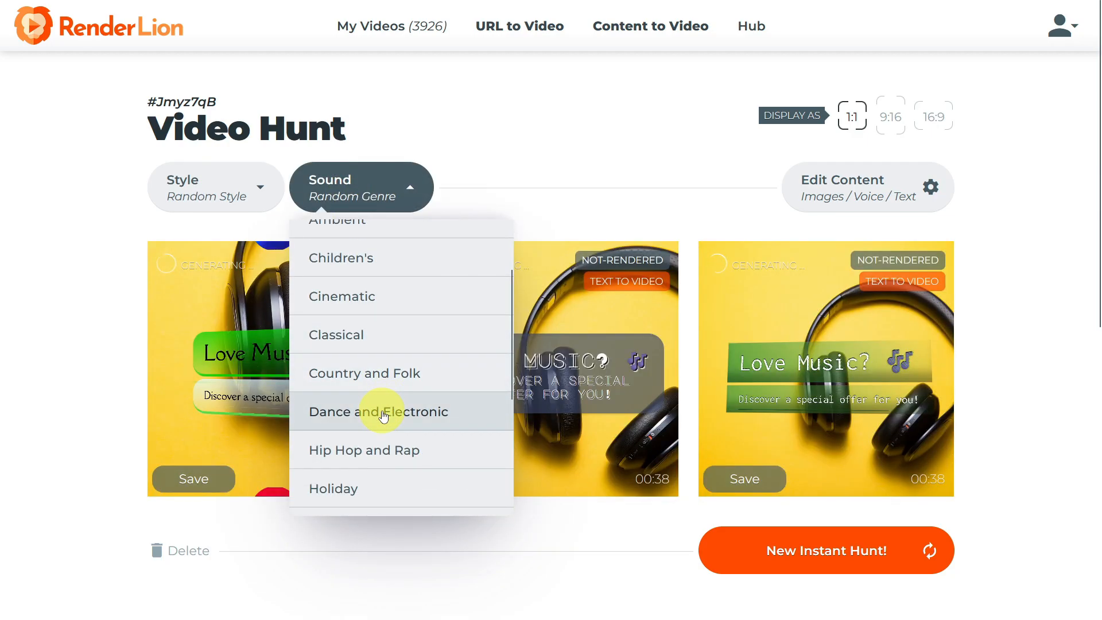
{"action": "left_click", "coordinate": [384, 414]}
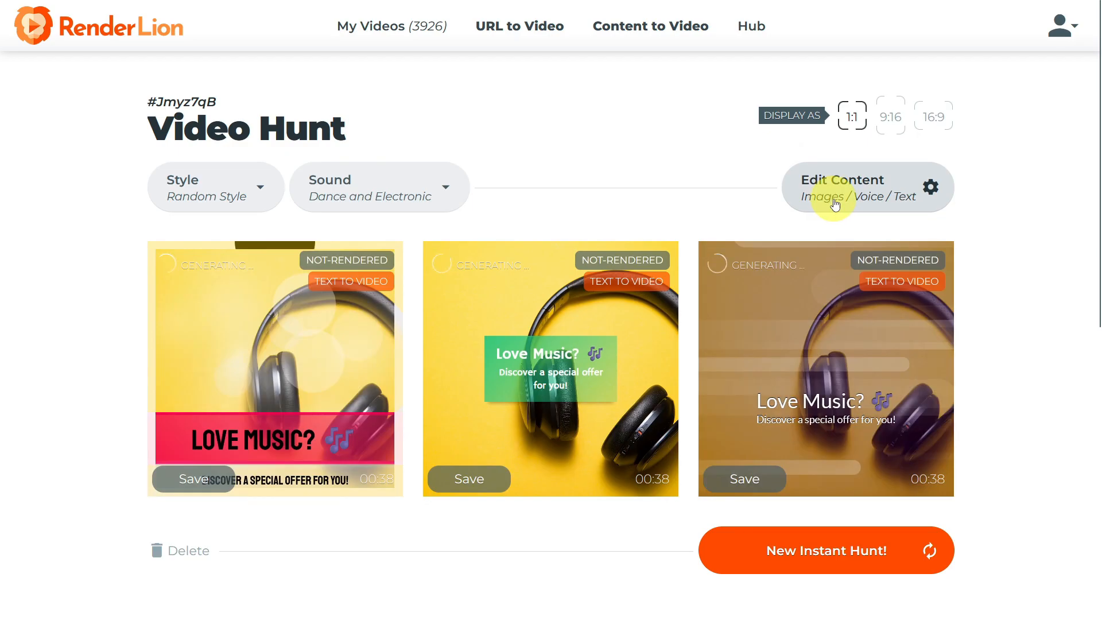
Edit the video content by removing the headphones image's background and setting the text-to-speech voice to Nova (F), and apply the update.
{"action": "left_click", "coordinate": [836, 205]}
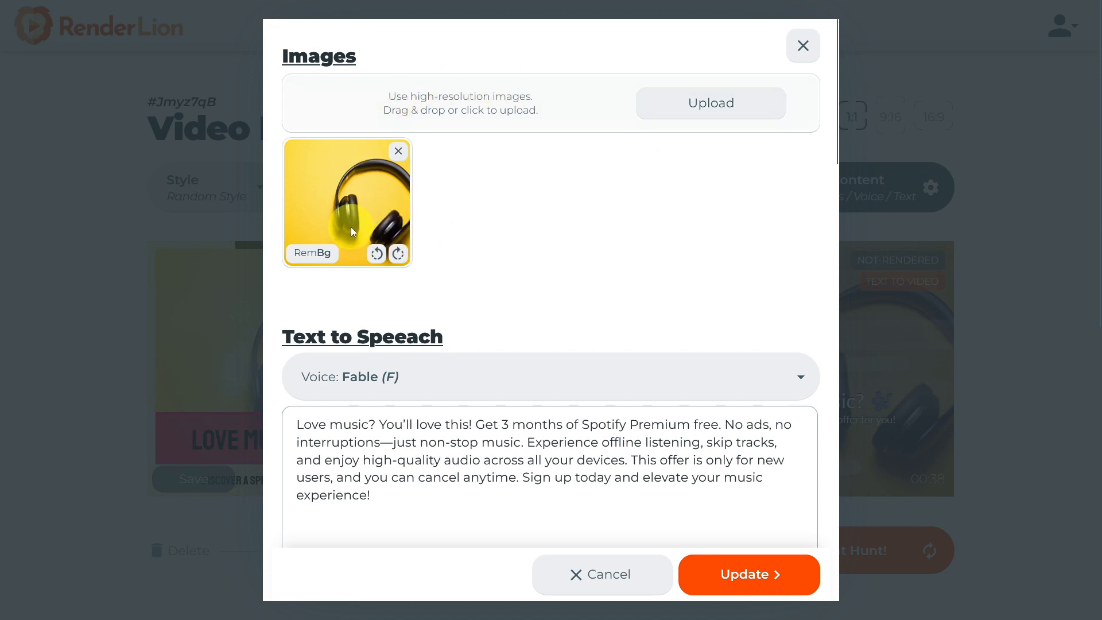
{"action": "left_click", "coordinate": [319, 257]}
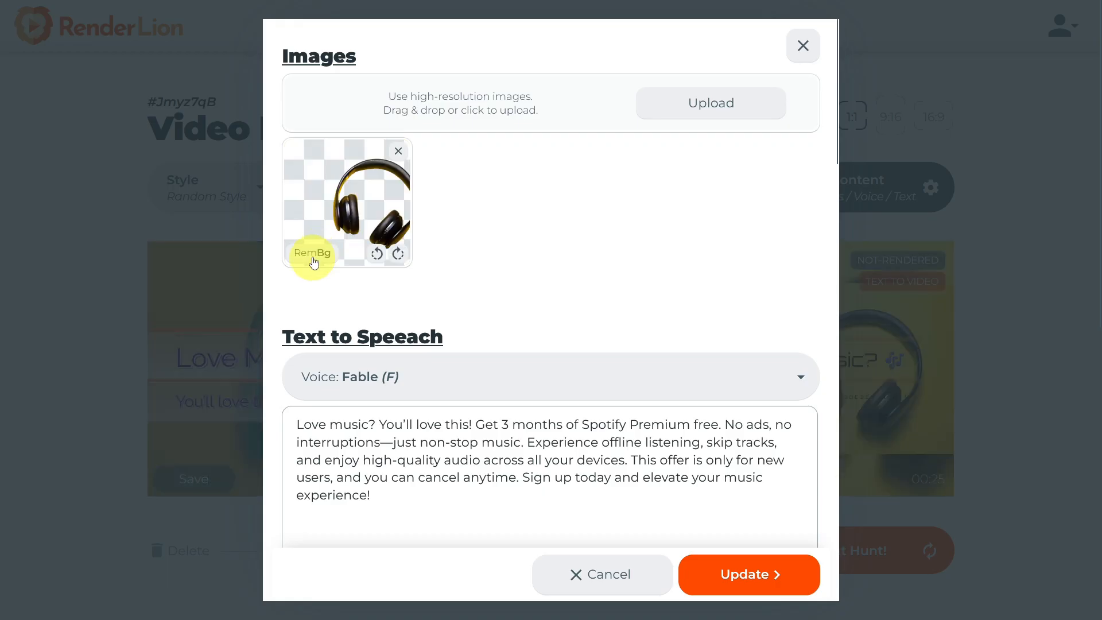
{"action": "left_click", "coordinate": [394, 374]}
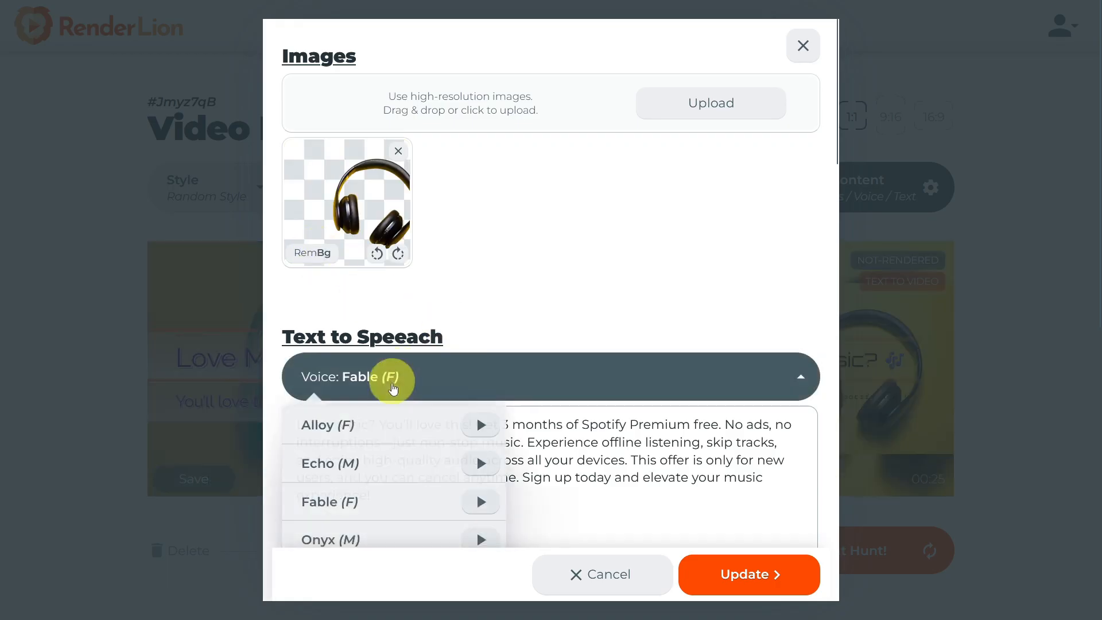
{"action": "scroll", "coordinate": [390, 396], "scroll_direction": "down", "scroll_amount": 1}
{"action": "scroll", "coordinate": [386, 421], "scroll_direction": "down", "scroll_amount": 1}
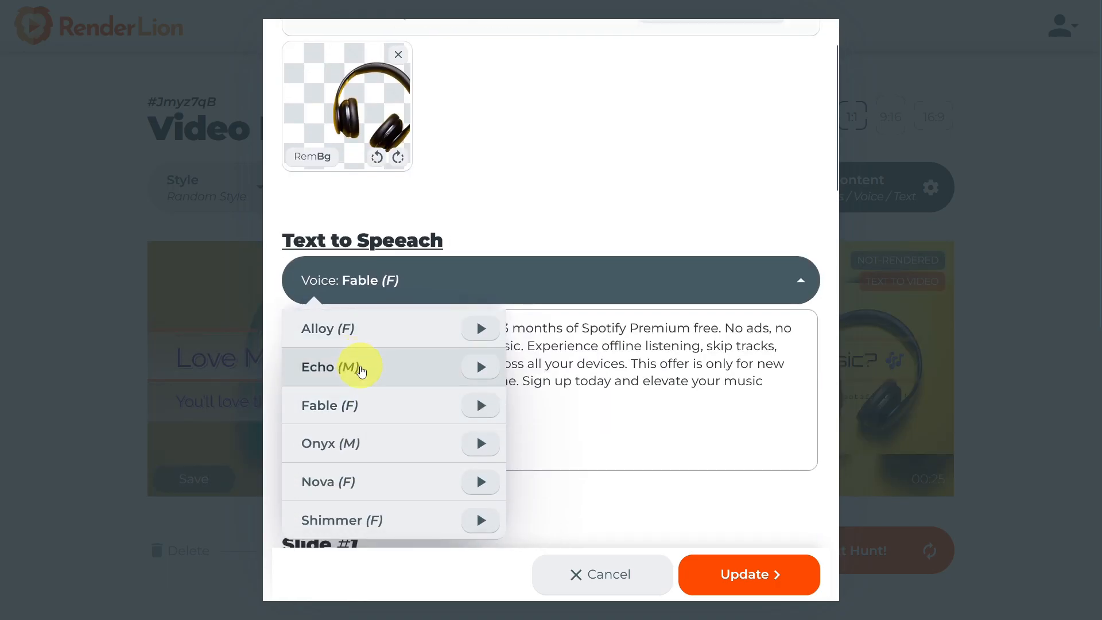
{"action": "left_click", "coordinate": [361, 482]}
{"action": "scroll", "coordinate": [435, 365], "scroll_direction": "down", "scroll_amount": 1}
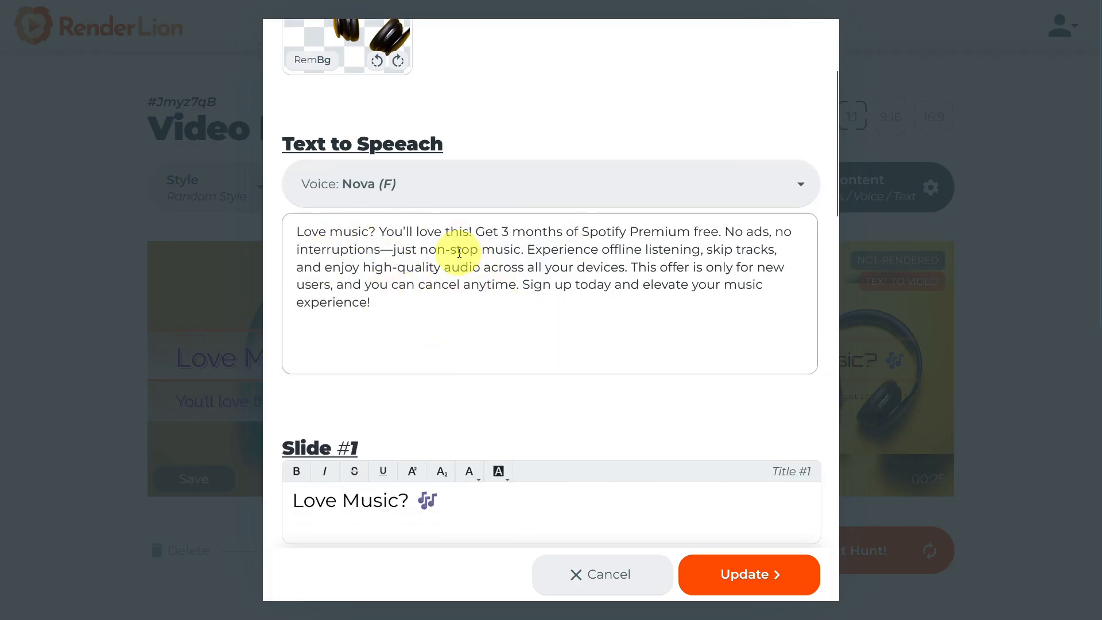
{"action": "scroll", "coordinate": [459, 253], "scroll_direction": "down", "scroll_amount": 10}
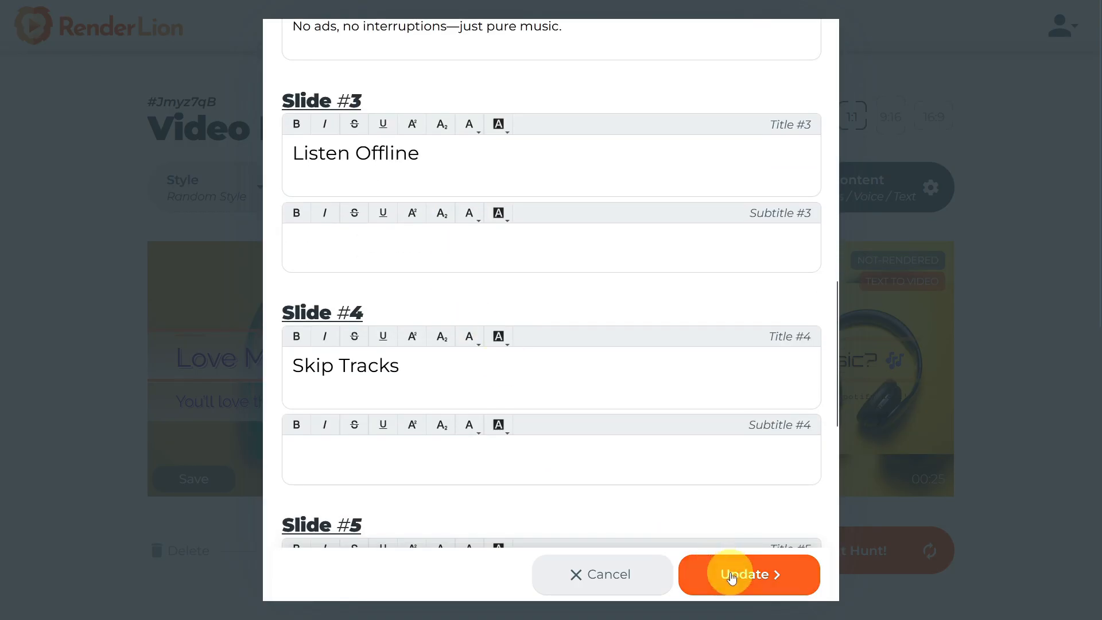
{"action": "left_click", "coordinate": [732, 576]}
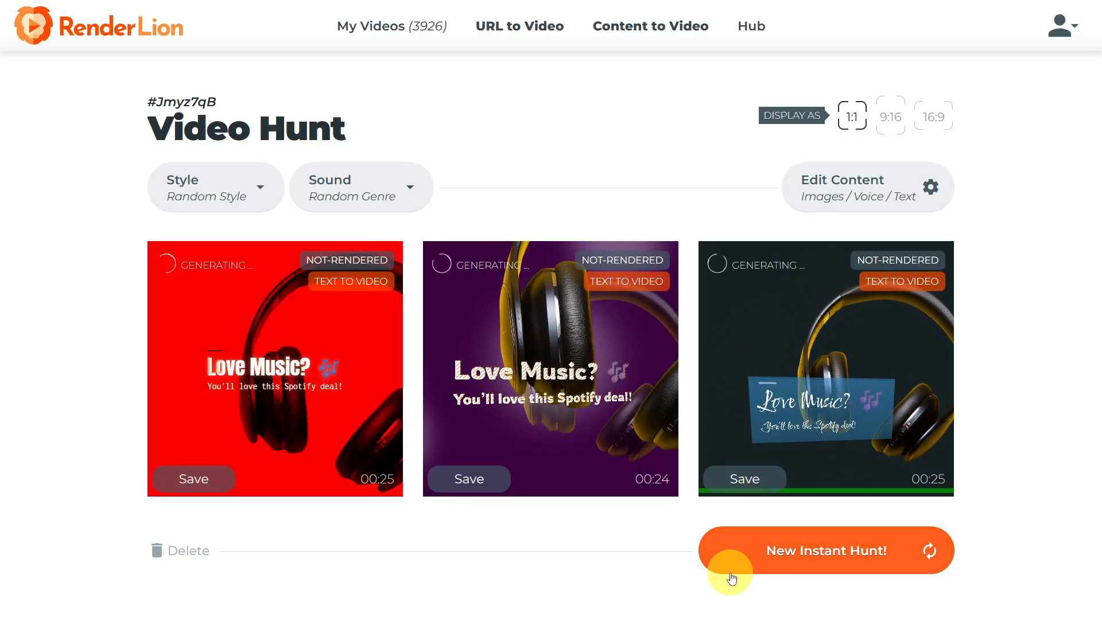
Preview the video variants in 9:16 format and change their display format to 16:9.
{"action": "left_click", "coordinate": [890, 120]}
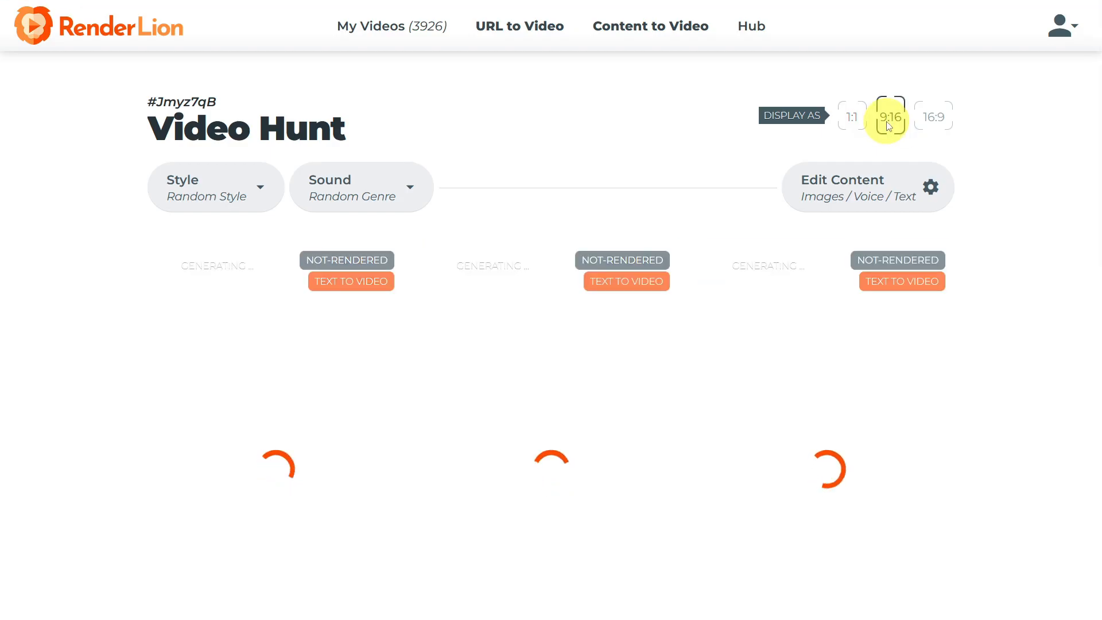
{"action": "scroll", "coordinate": [889, 125], "scroll_direction": "down", "scroll_amount": 3}
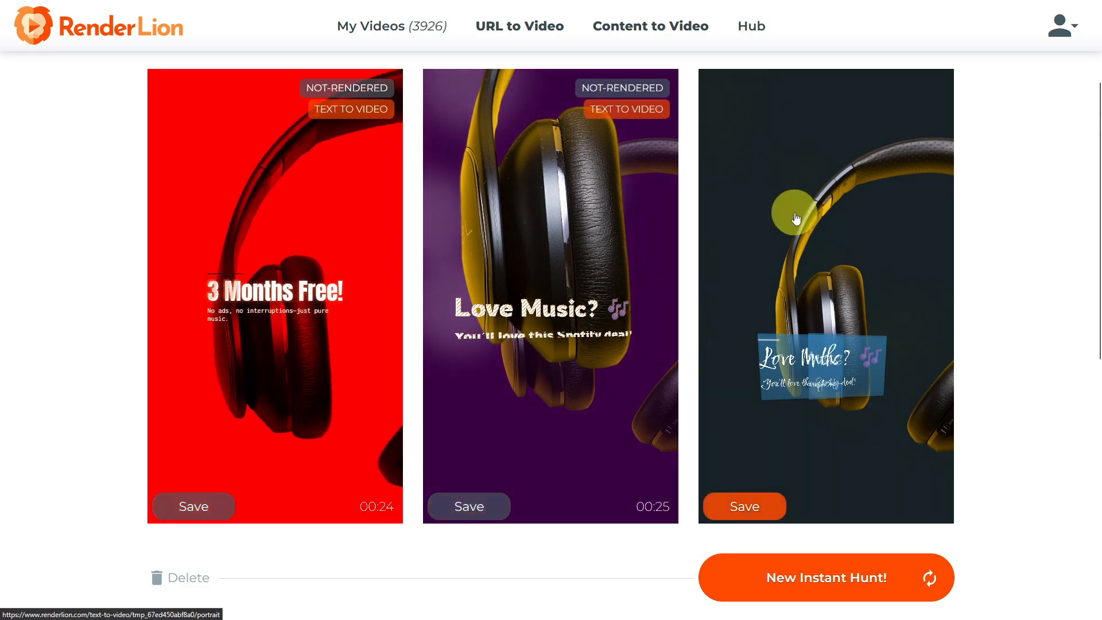
{"action": "scroll", "coordinate": [790, 211], "scroll_direction": "up", "scroll_amount": 3}
{"action": "left_click", "coordinate": [931, 120]}
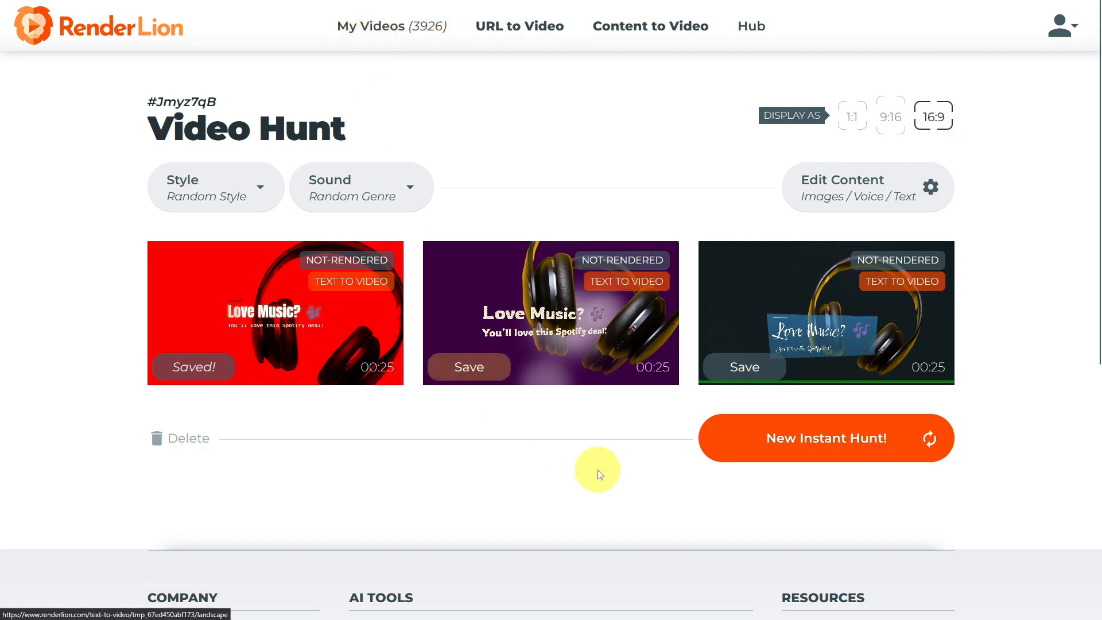
Generate two new batches of variants and save the brown one with yellow text.
{"action": "left_click", "coordinate": [795, 448]}
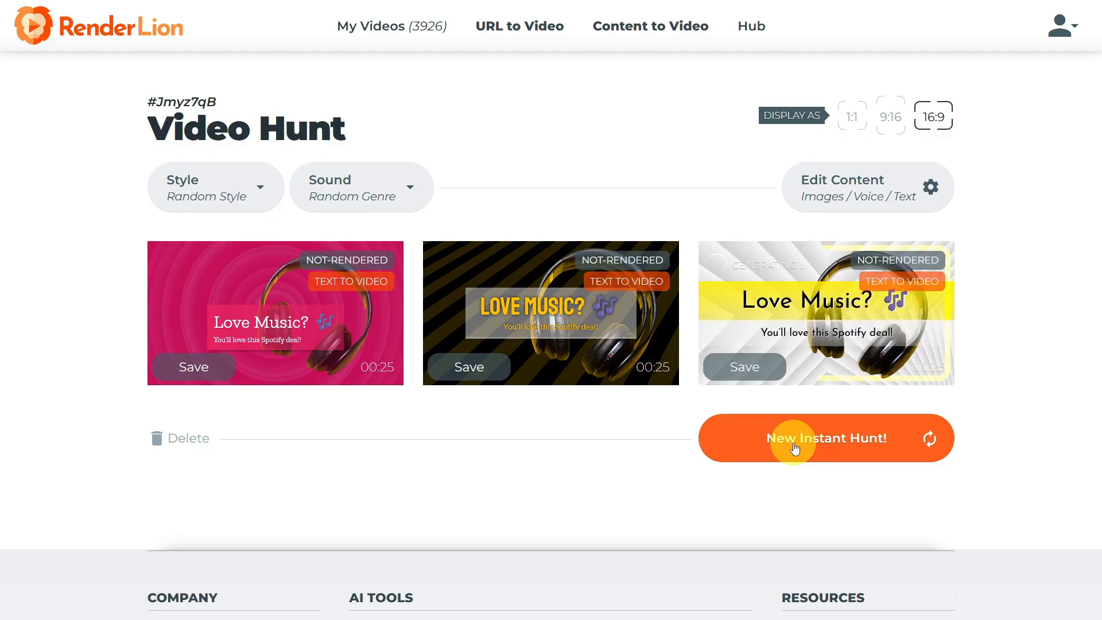
{"action": "left_click", "coordinate": [796, 448]}
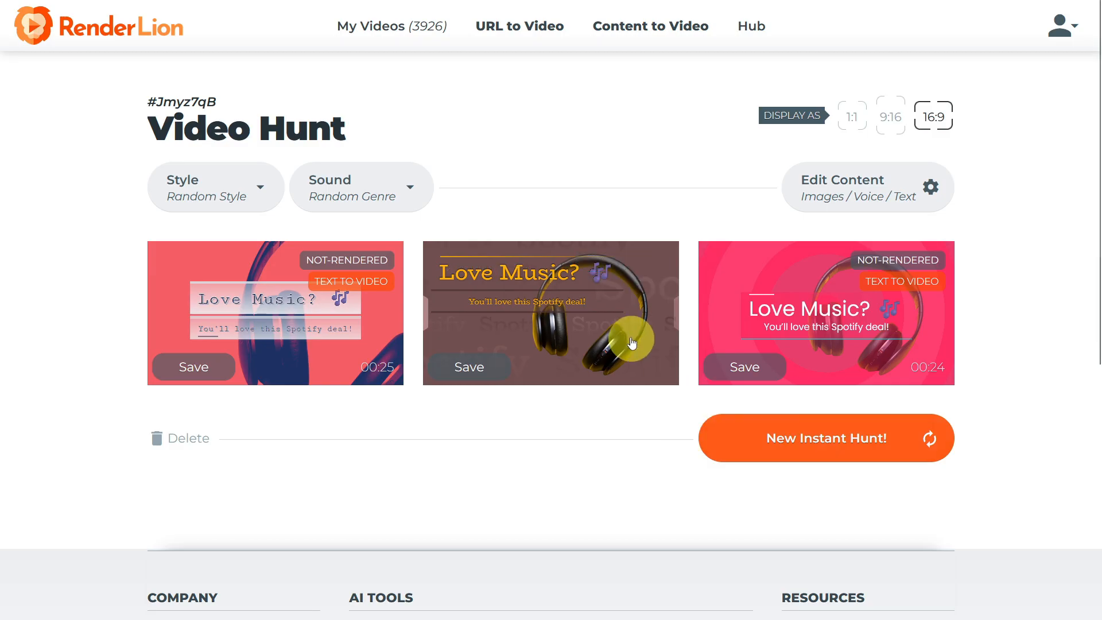
{"action": "left_click", "coordinate": [465, 366]}
Generate further batches of variants and save the black one with plain white text.
{"action": "left_click", "coordinate": [782, 444]}
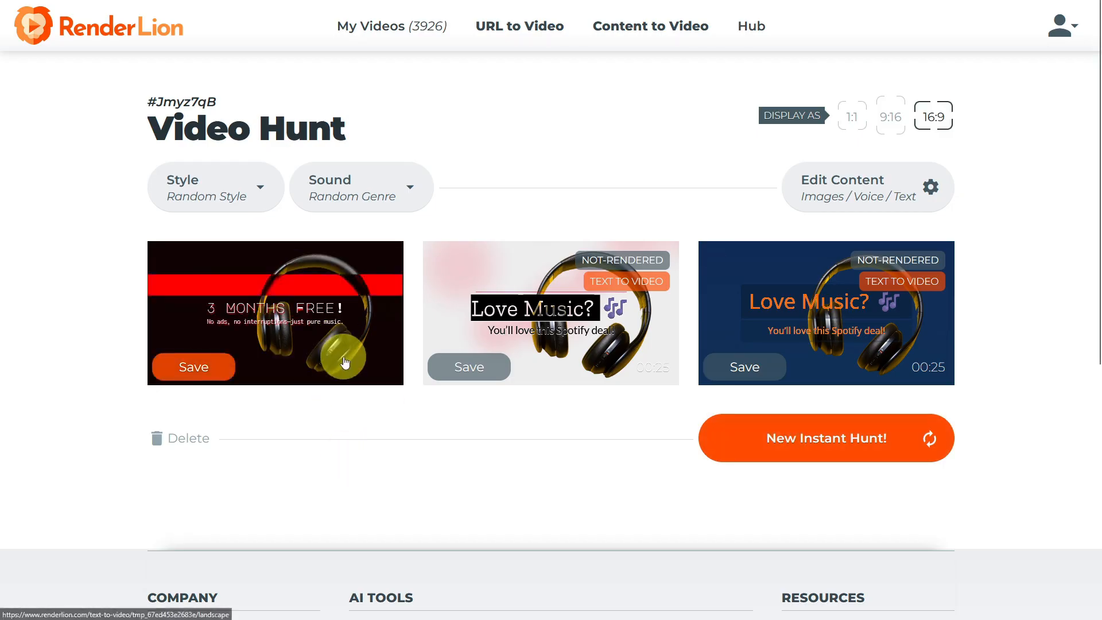
{"action": "left_click", "coordinate": [836, 463]}
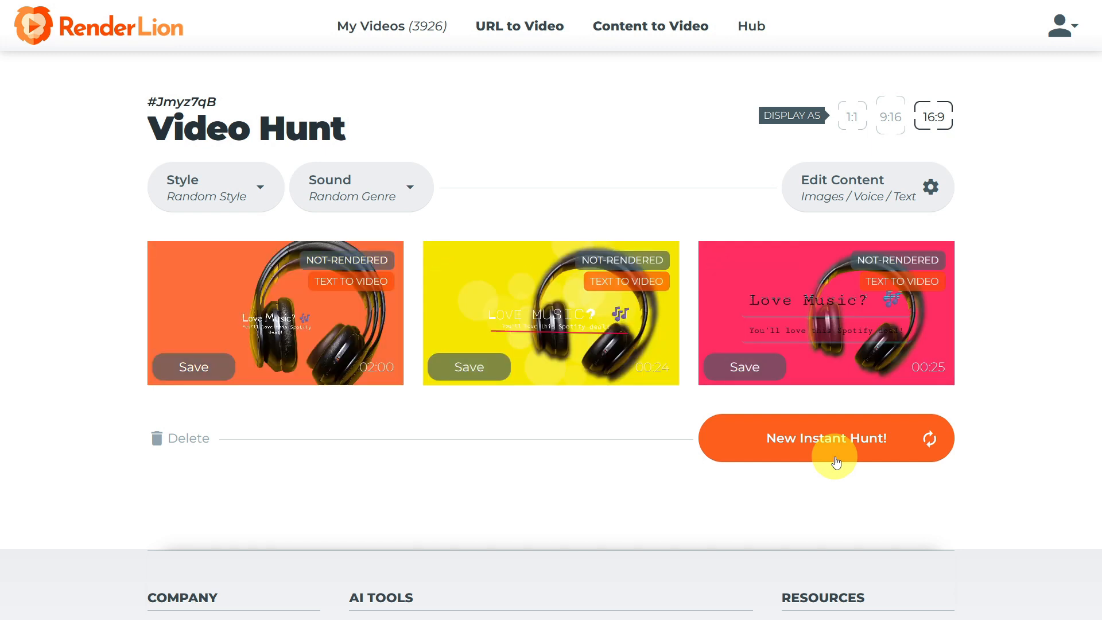
{"action": "left_click", "coordinate": [836, 463]}
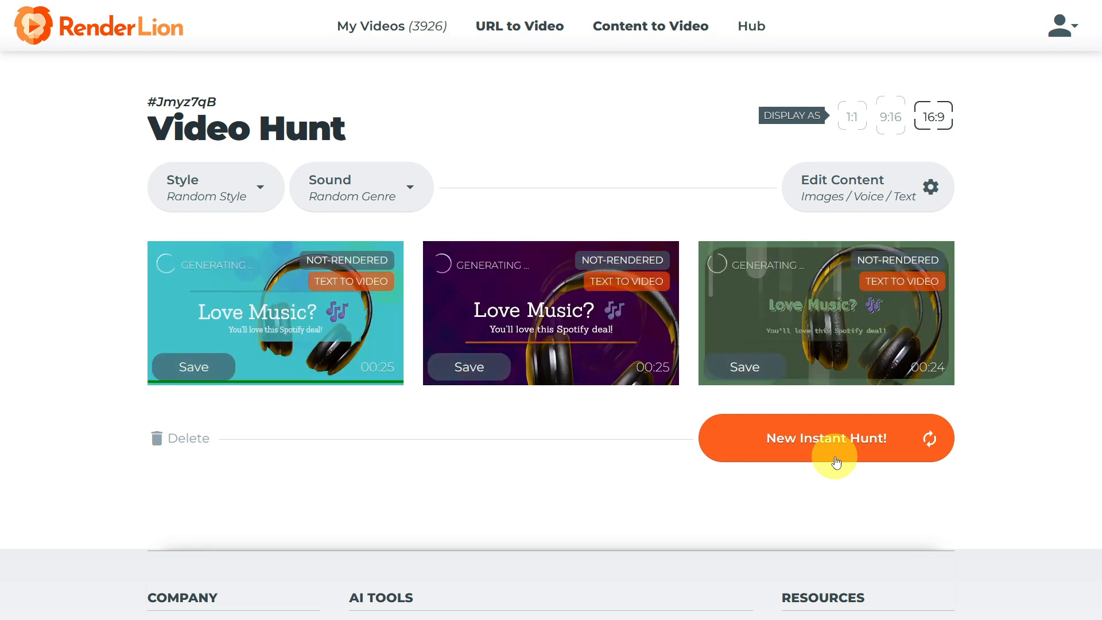
{"action": "left_click", "coordinate": [837, 463]}
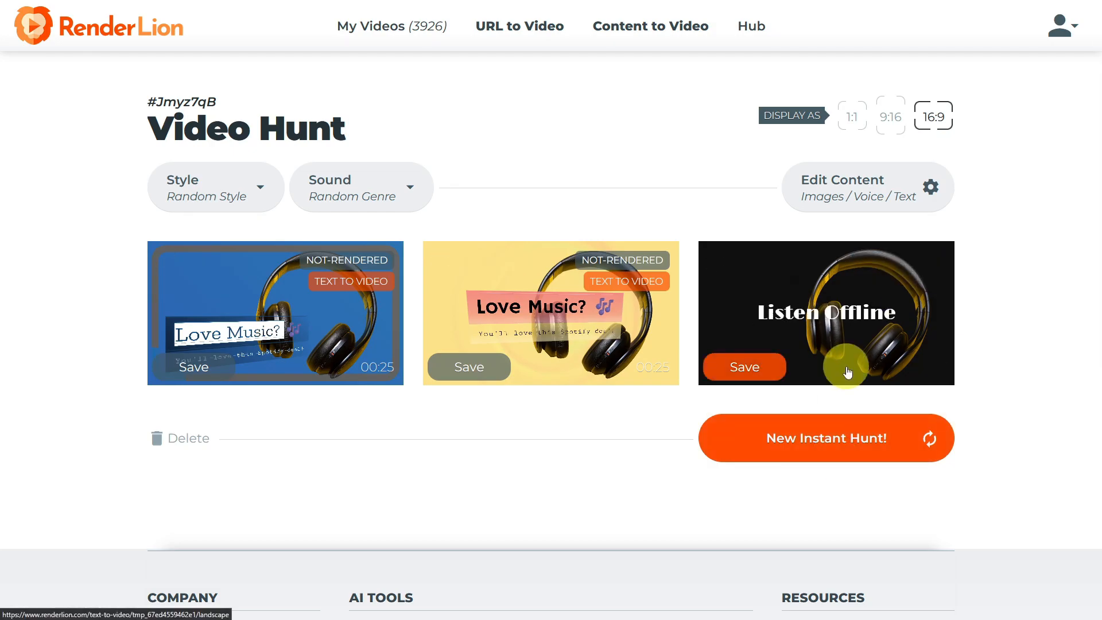
{"action": "left_click", "coordinate": [745, 367]}
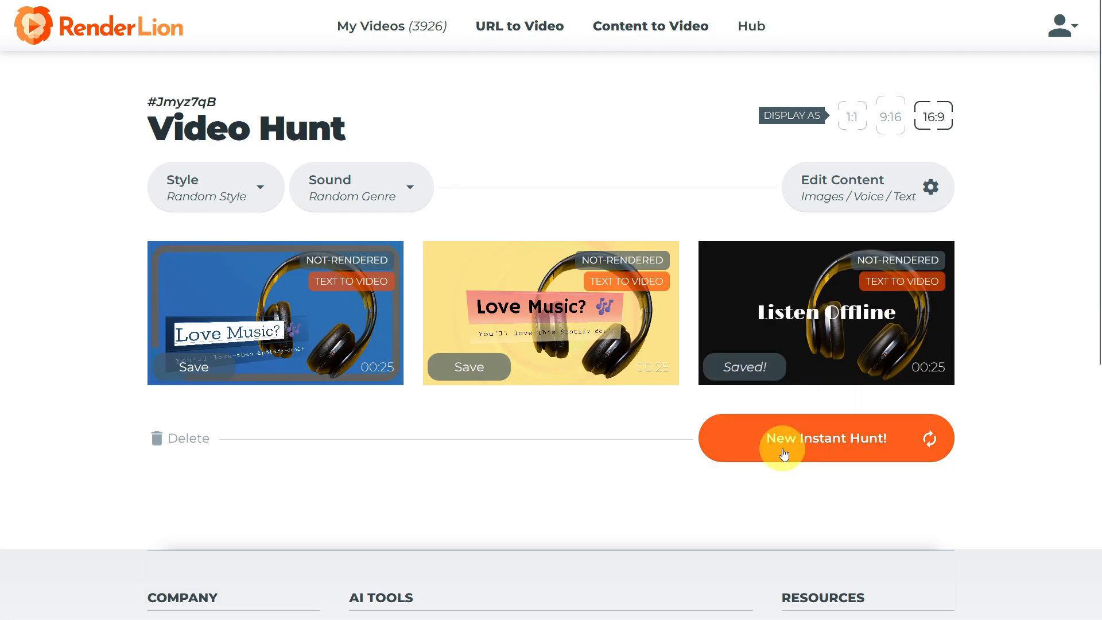
Generate another batch, preview its variants and open the dark red plaid video.
{"action": "left_click", "coordinate": [770, 438]}
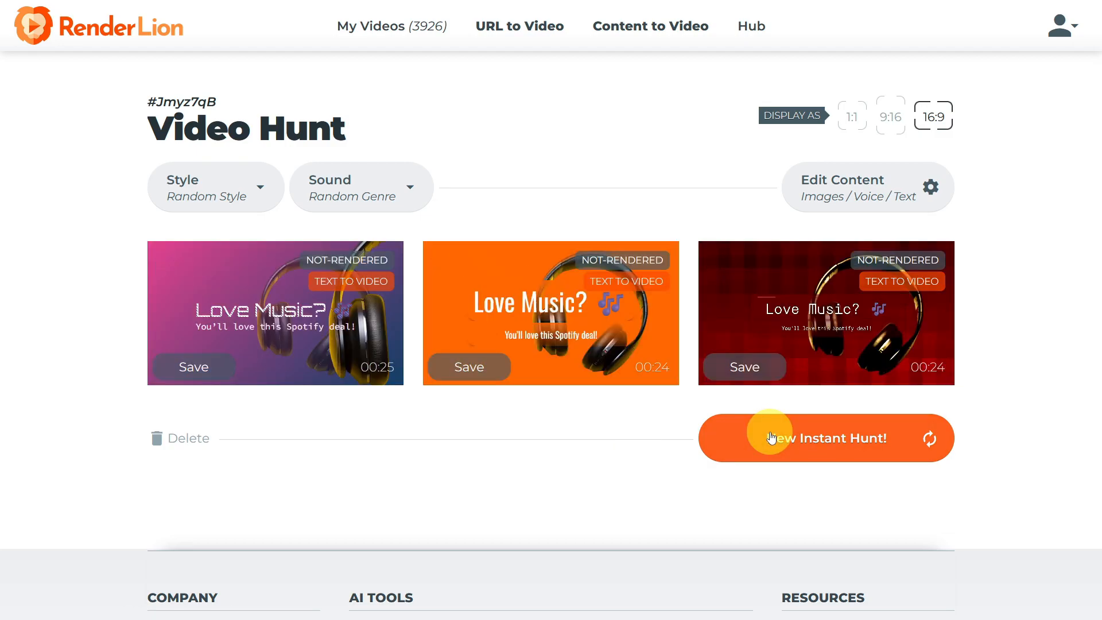
{"action": "mouse_move", "coordinate": [334, 340]}
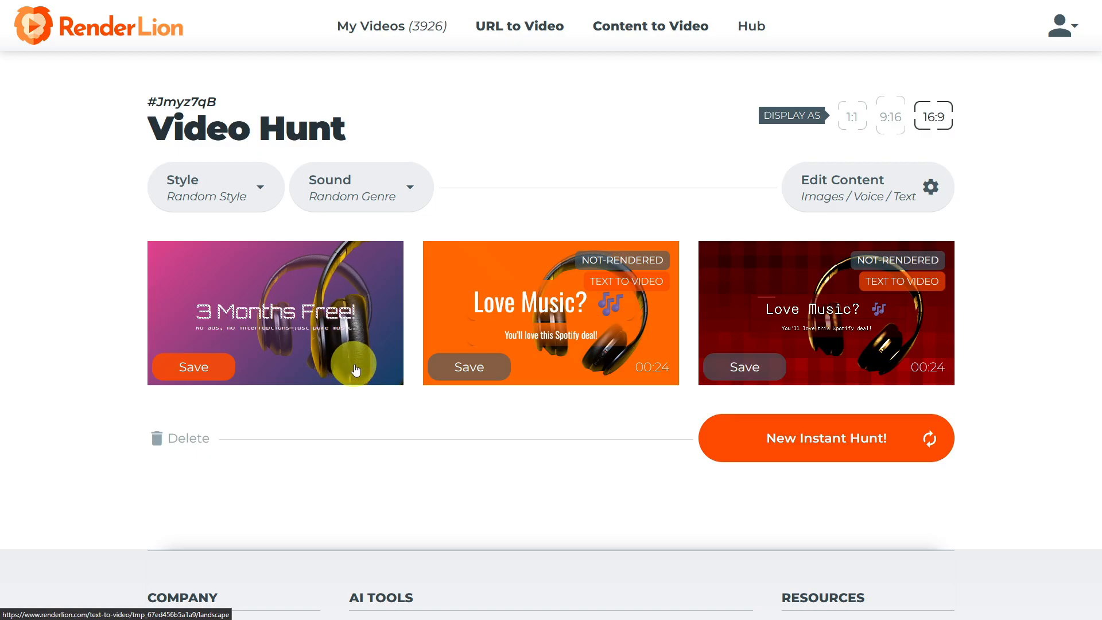
{"action": "mouse_move", "coordinate": [794, 350]}
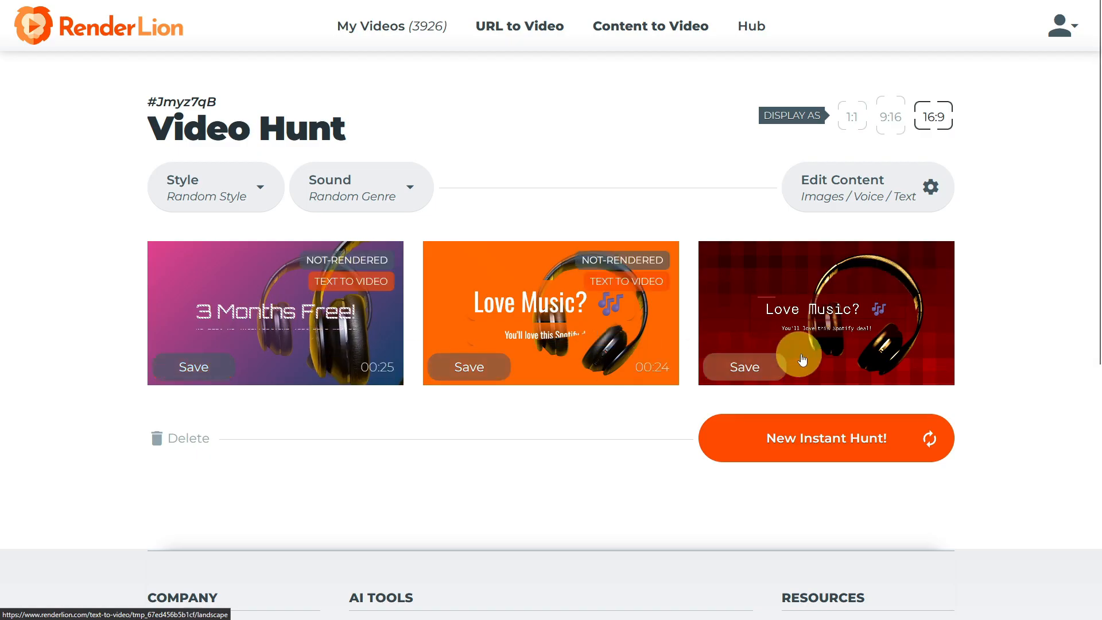
{"action": "left_click", "coordinate": [825, 325]}
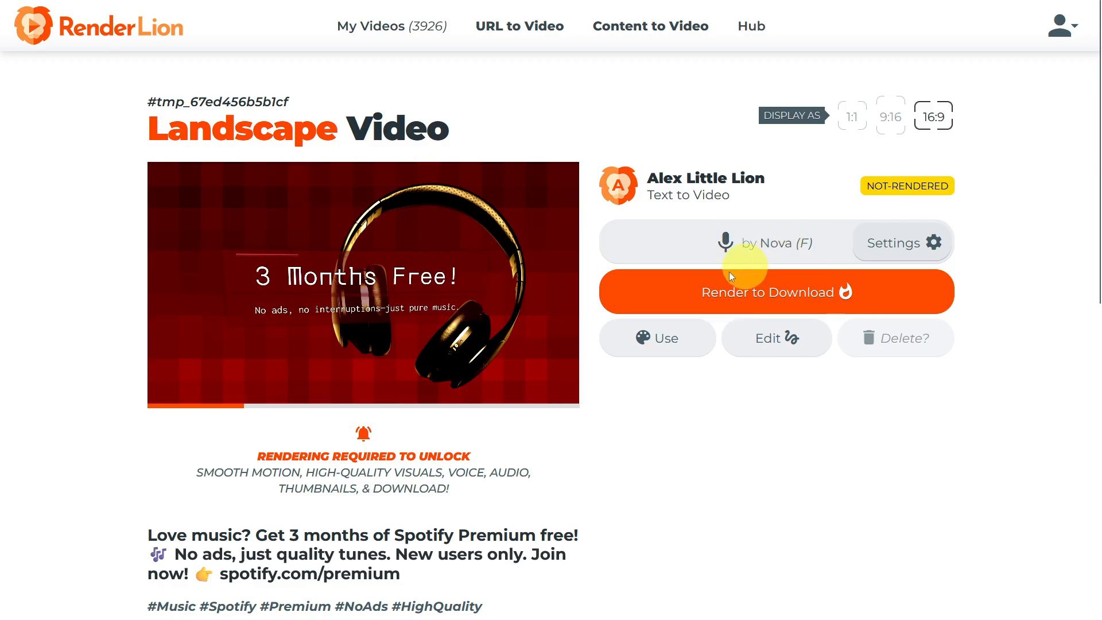
Review the landscape video's page with its caption and hashtags, and start rendering the video for download.
{"action": "scroll", "coordinate": [646, 455], "scroll_direction": "down", "scroll_amount": 6}
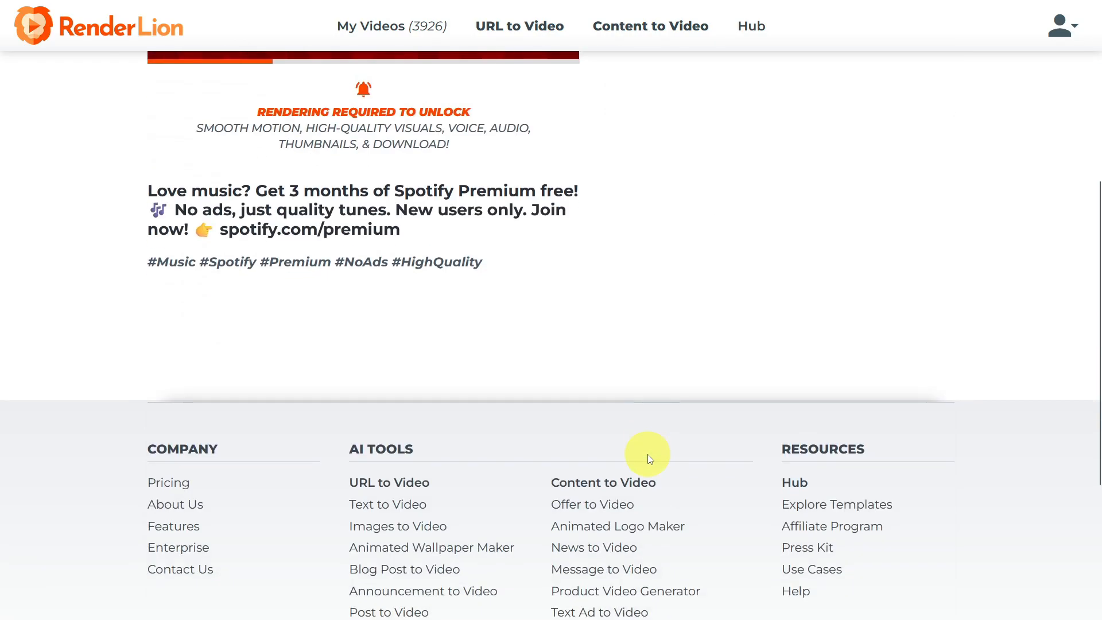
{"action": "scroll", "coordinate": [646, 454], "scroll_direction": "up", "scroll_amount": 6}
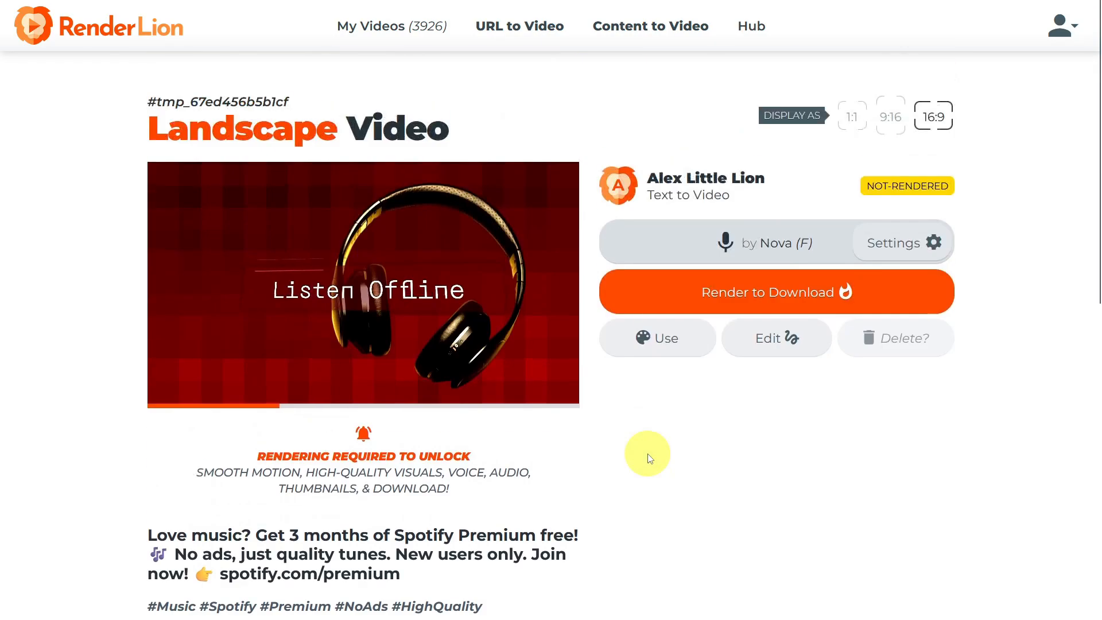
{"action": "left_click", "coordinate": [678, 307]}
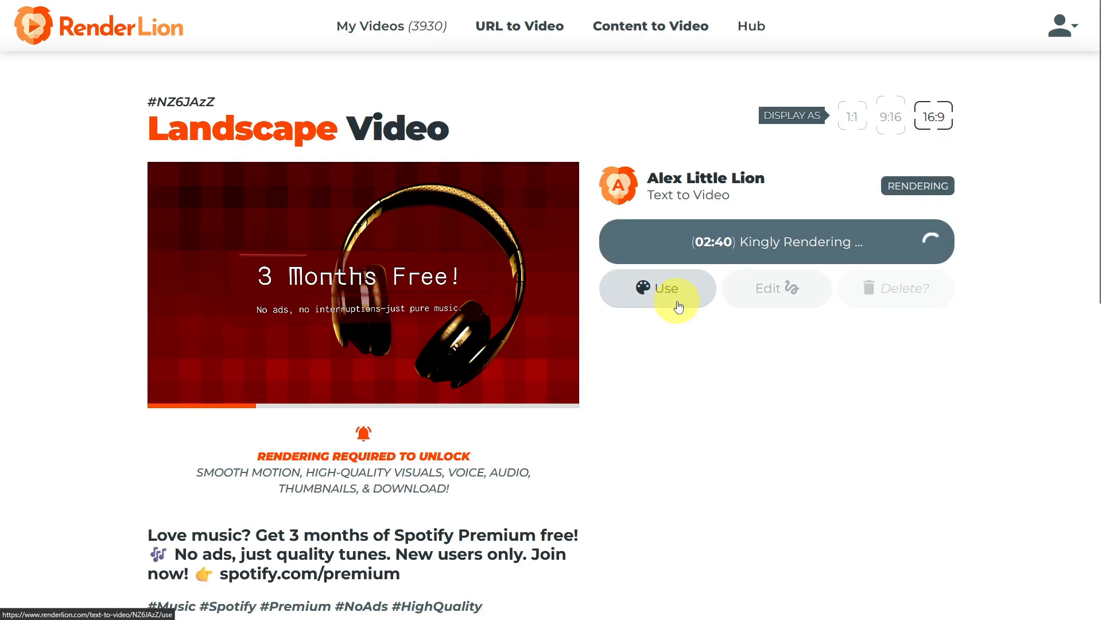
Switch the video to 9:16 portrait format, preview it and start rendering it for download.
{"action": "left_click", "coordinate": [891, 117]}
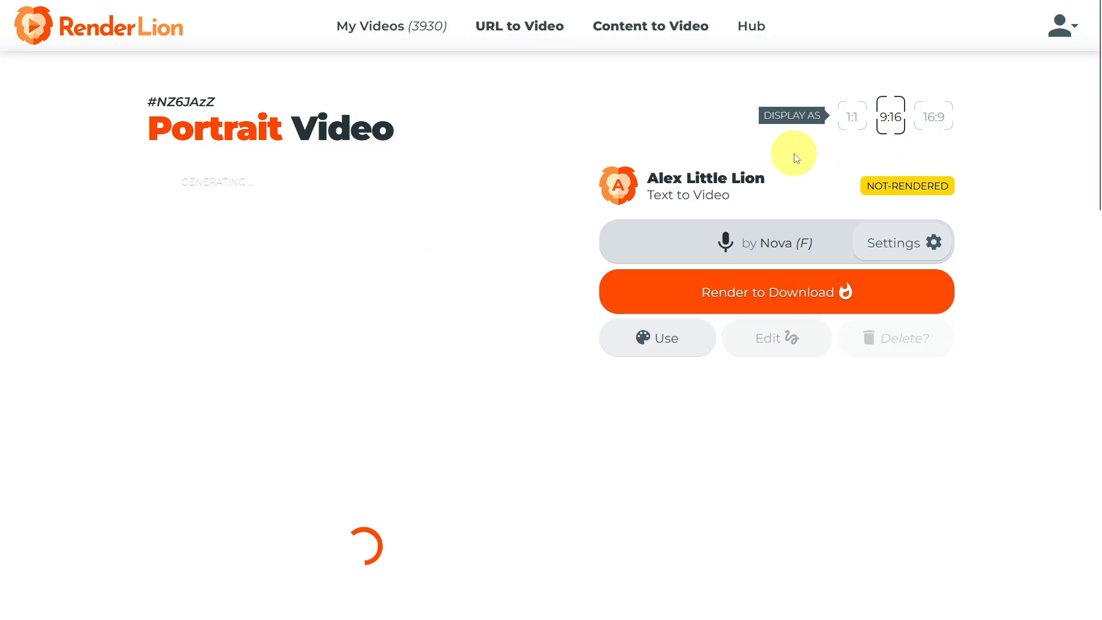
{"action": "scroll", "coordinate": [535, 279], "scroll_direction": "down", "scroll_amount": 7}
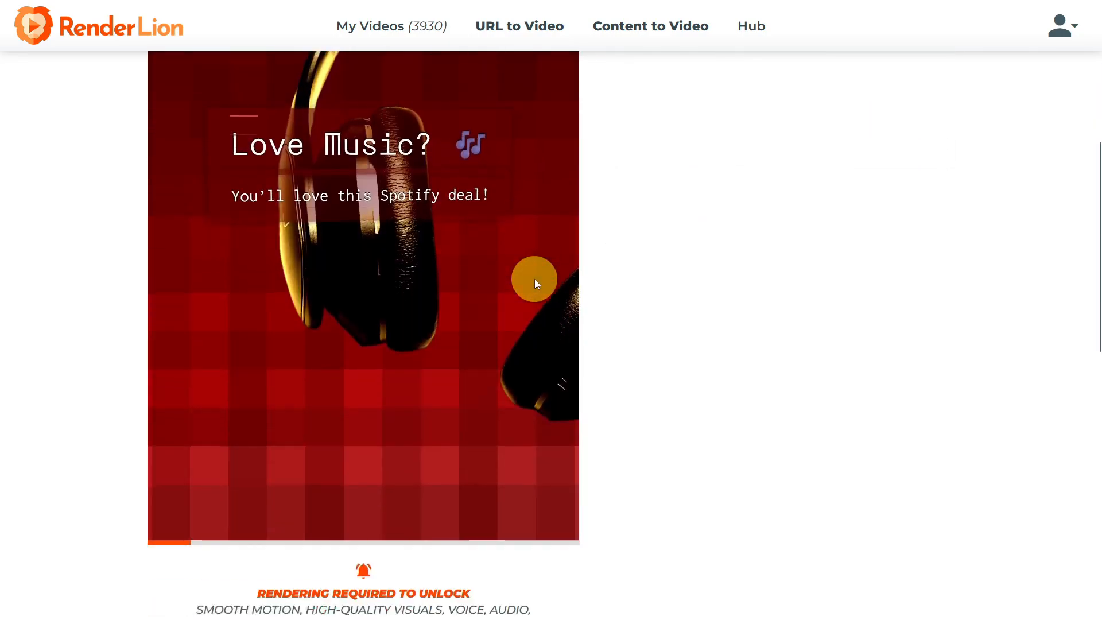
{"action": "scroll", "coordinate": [536, 280], "scroll_direction": "up", "scroll_amount": 5}
{"action": "left_click", "coordinate": [686, 214]}
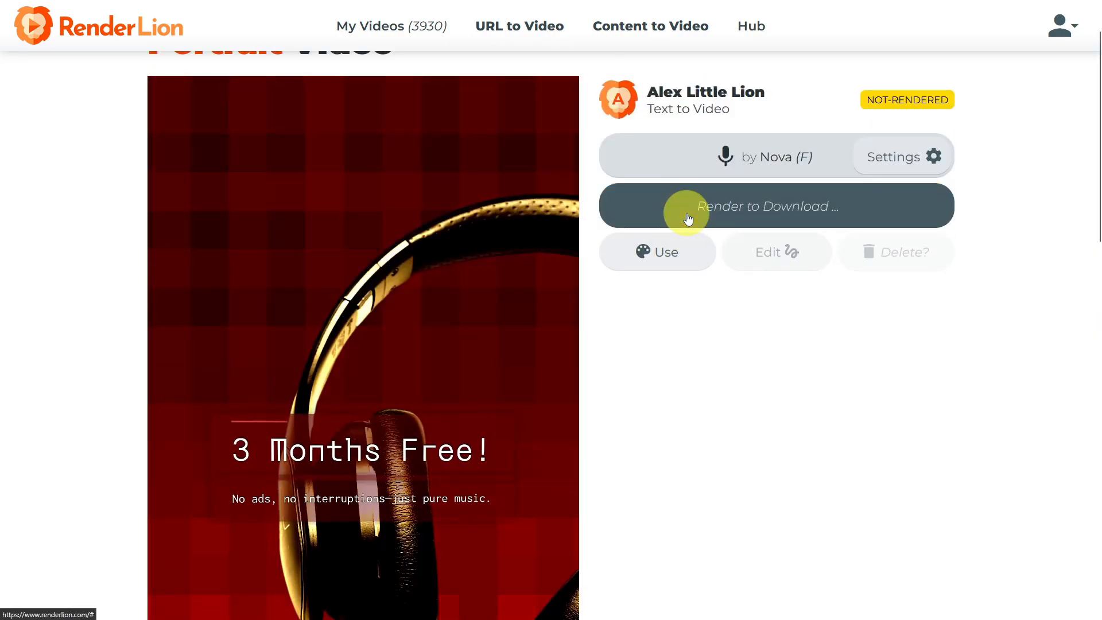
Switch the video to 1:1 square format, preview it and start rendering it for download.
{"action": "scroll", "coordinate": [687, 213], "scroll_direction": "up", "scroll_amount": 2}
{"action": "left_click", "coordinate": [852, 118]}
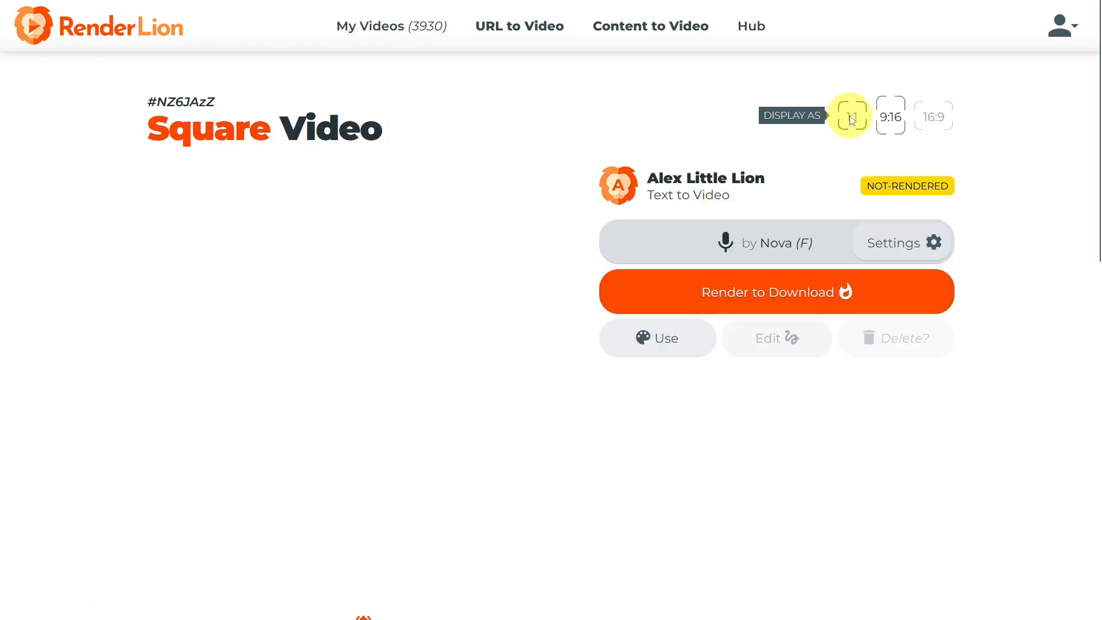
{"action": "scroll", "coordinate": [620, 275], "scroll_direction": "down", "scroll_amount": 5}
{"action": "scroll", "coordinate": [622, 287], "scroll_direction": "up", "scroll_amount": 5}
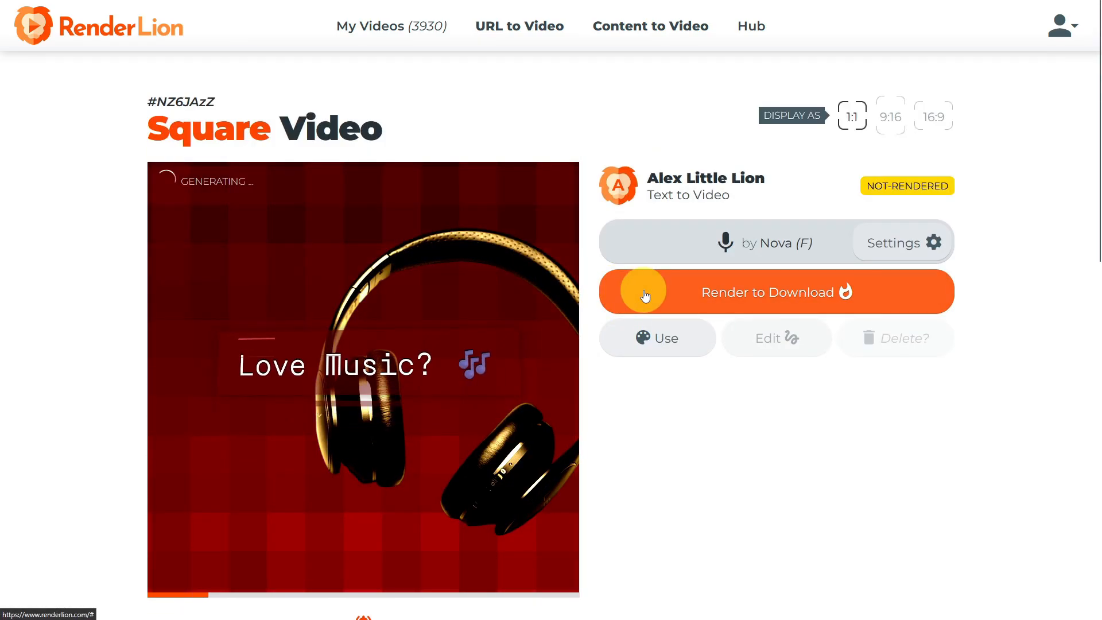
{"action": "left_click", "coordinate": [645, 295]}
{"action": "scroll", "coordinate": [644, 292], "scroll_direction": "down", "scroll_amount": 7}
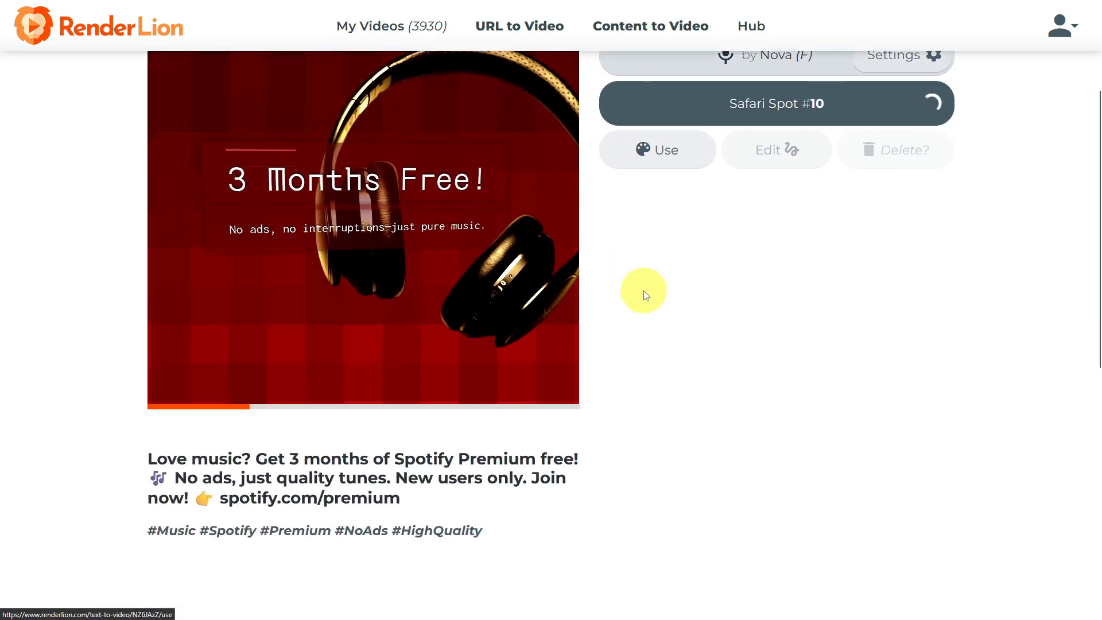
Display the rendered 16:9 landscape version and examine its playback, caption, hashtags and video thumbnails.
{"action": "scroll", "coordinate": [645, 296], "scroll_direction": "up", "scroll_amount": 7}
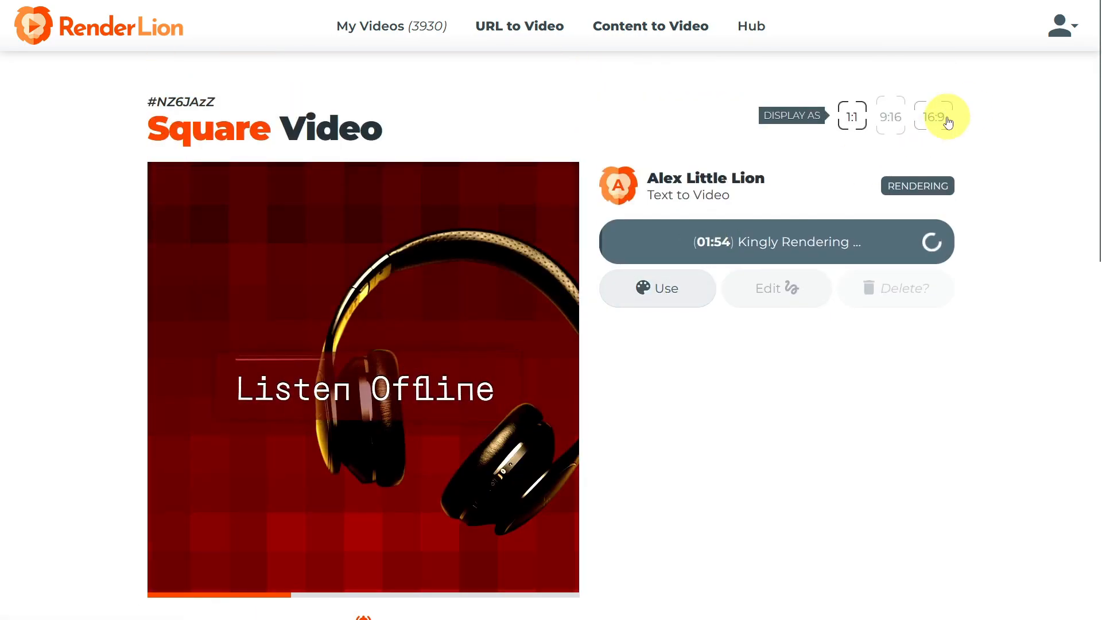
{"action": "left_click", "coordinate": [940, 118]}
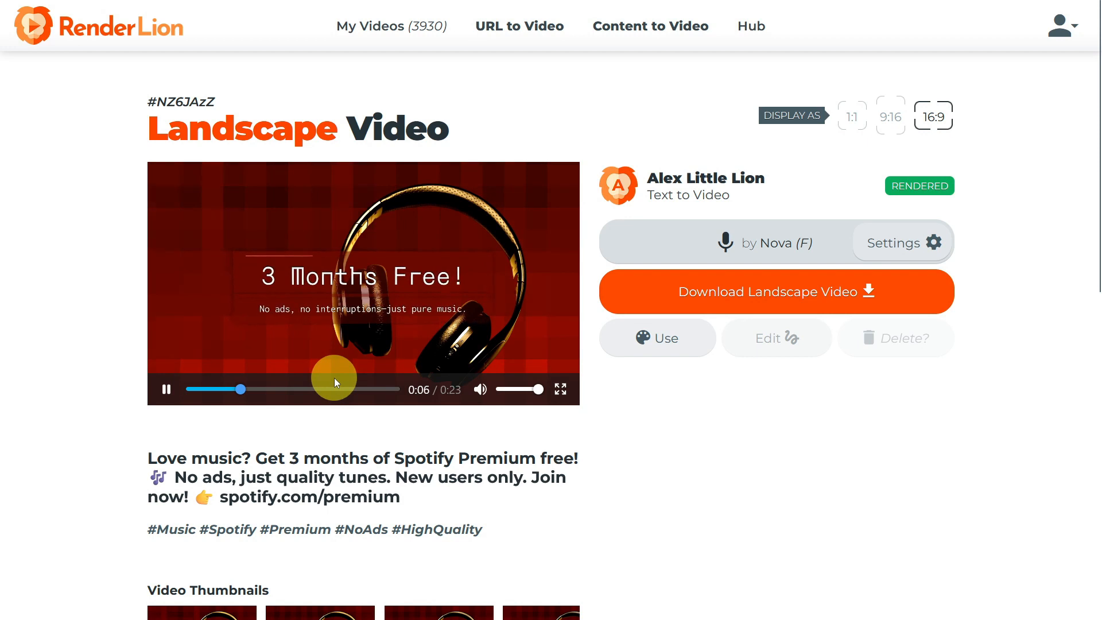
{"action": "scroll", "coordinate": [334, 378], "scroll_direction": "down", "scroll_amount": 4}
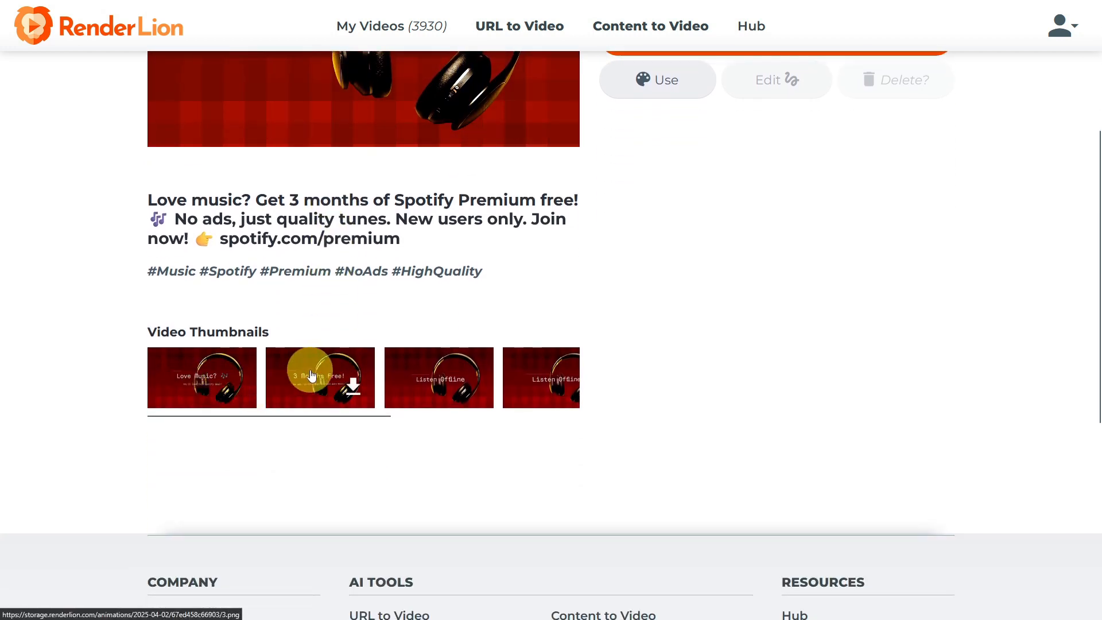
{"action": "left_click_drag", "start_coordinate": [357, 418], "coordinate": [332, 423]}
Review the rendered 1:1 square, 16:9 landscape and 9:16 portrait versions of the video in turn.
{"action": "scroll", "coordinate": [706, 389], "scroll_direction": "up", "scroll_amount": 4}
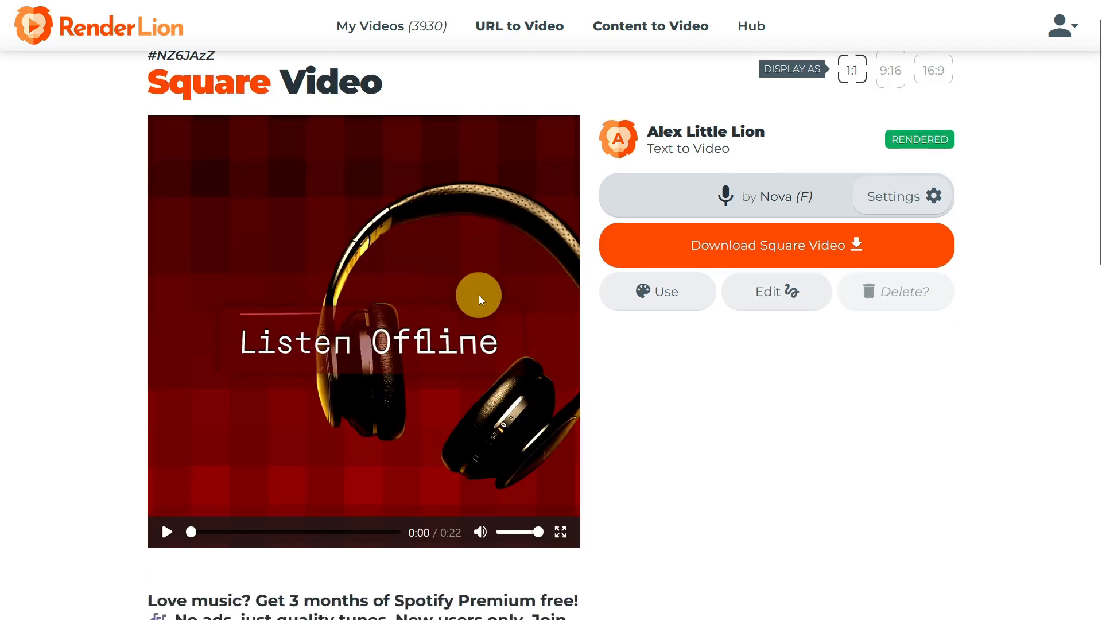
{"action": "scroll", "coordinate": [479, 295], "scroll_direction": "down", "scroll_amount": 10}
{"action": "scroll", "coordinate": [478, 295], "scroll_direction": "up", "scroll_amount": 10}
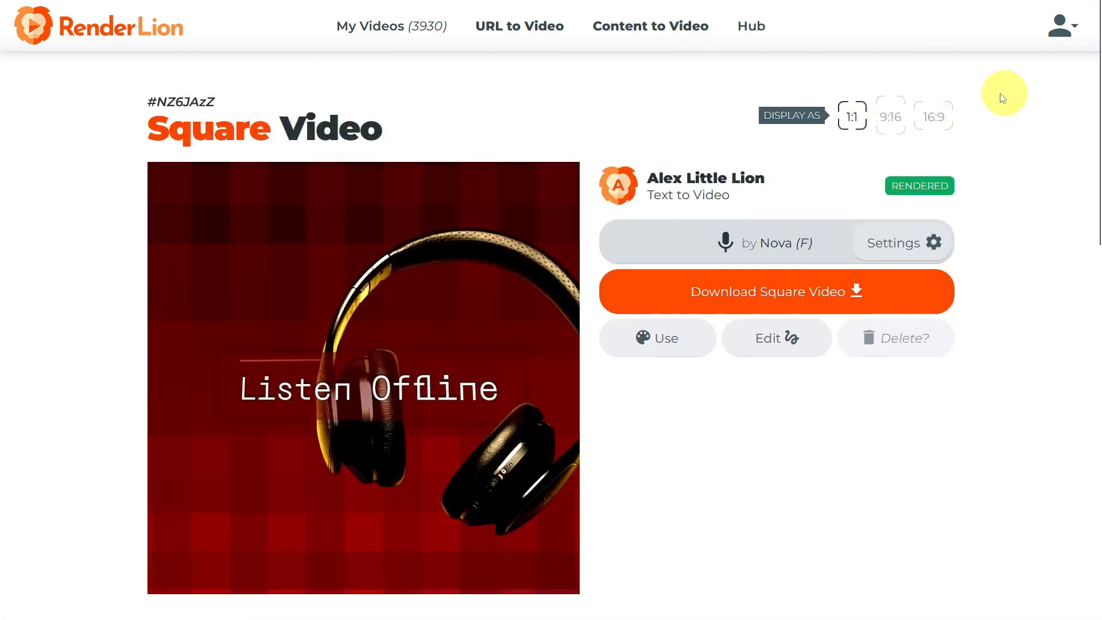
{"action": "left_click", "coordinate": [935, 116]}
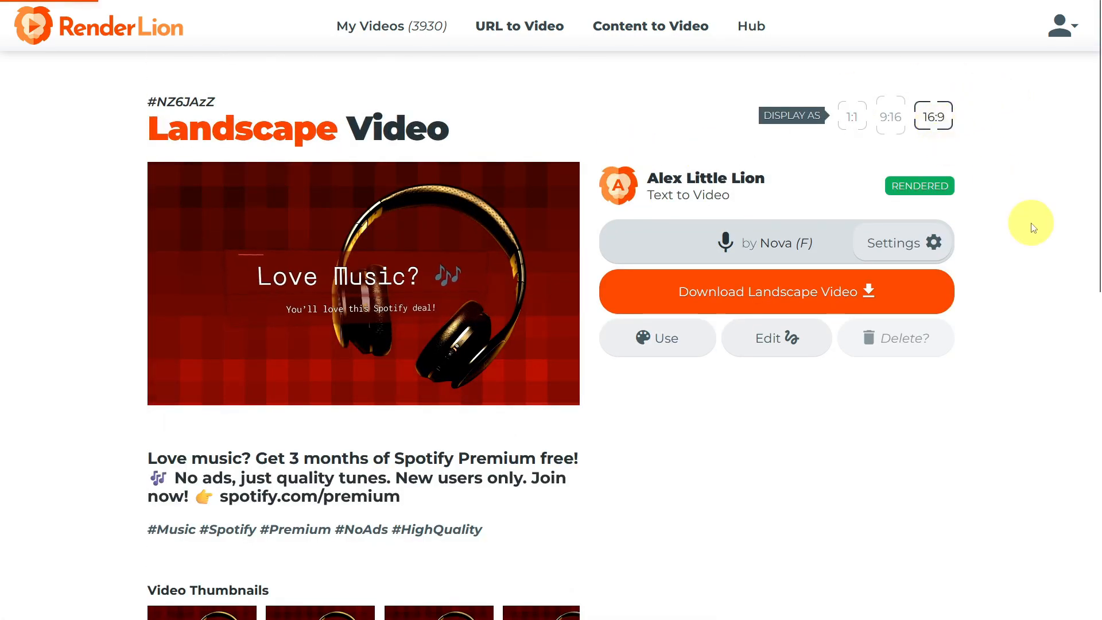
{"action": "left_click", "coordinate": [891, 118]}
{"action": "scroll", "coordinate": [360, 297], "scroll_direction": "down", "scroll_amount": 13}
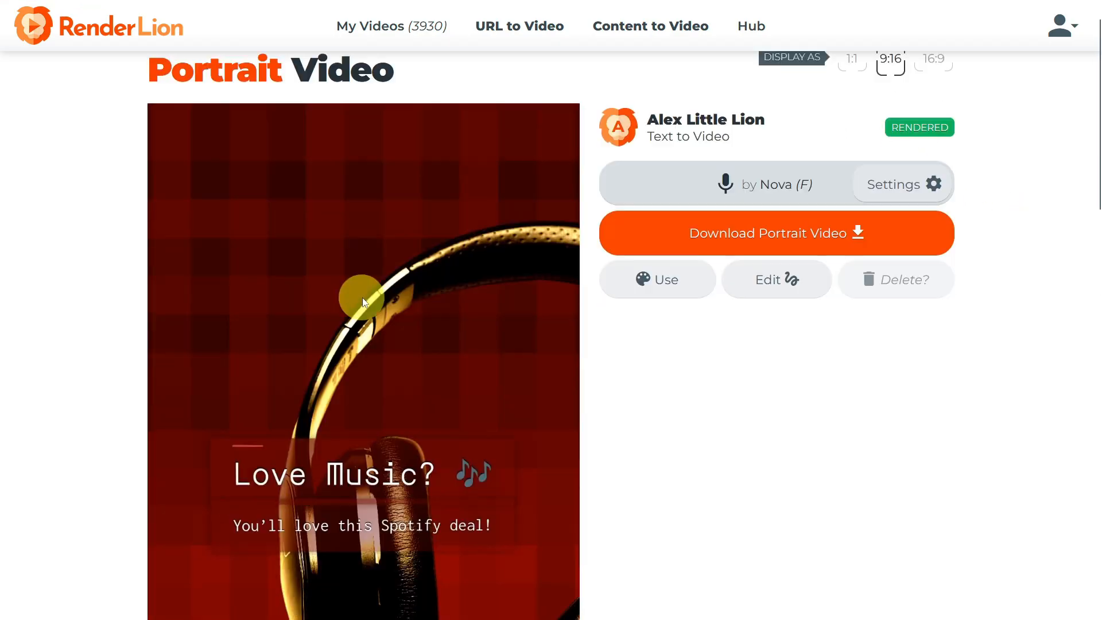
Return to the 1:1 square version and download its "3 Months Free!" thumbnail and the square video.
{"action": "scroll", "coordinate": [363, 302], "scroll_direction": "up", "scroll_amount": 13}
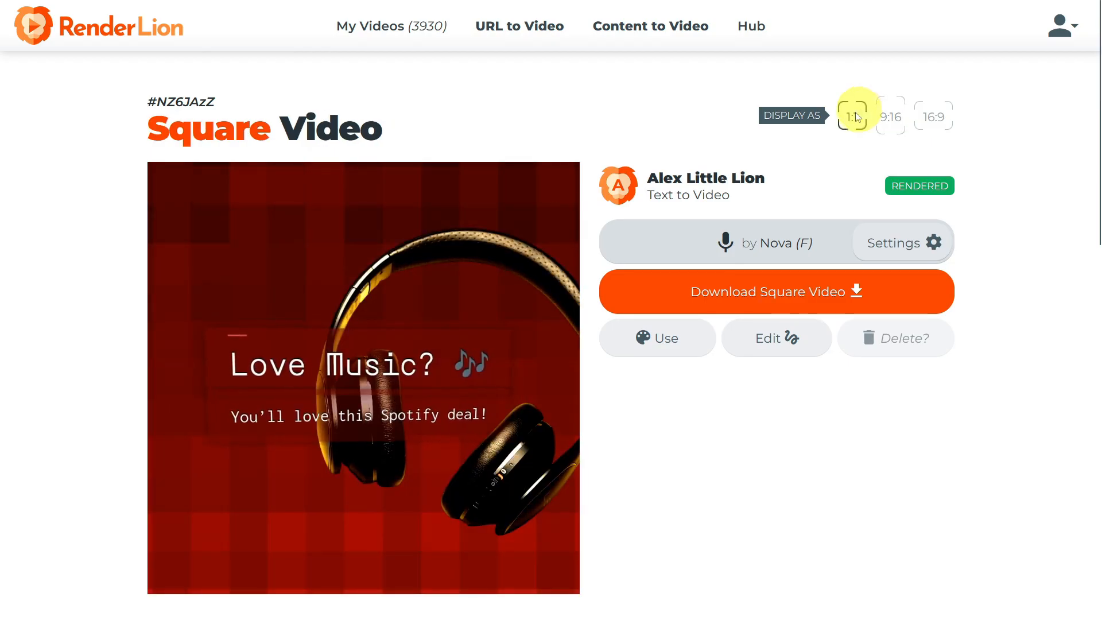
{"action": "scroll", "coordinate": [517, 255], "scroll_direction": "down", "scroll_amount": 8}
{"action": "mouse_move", "coordinate": [320, 369]}
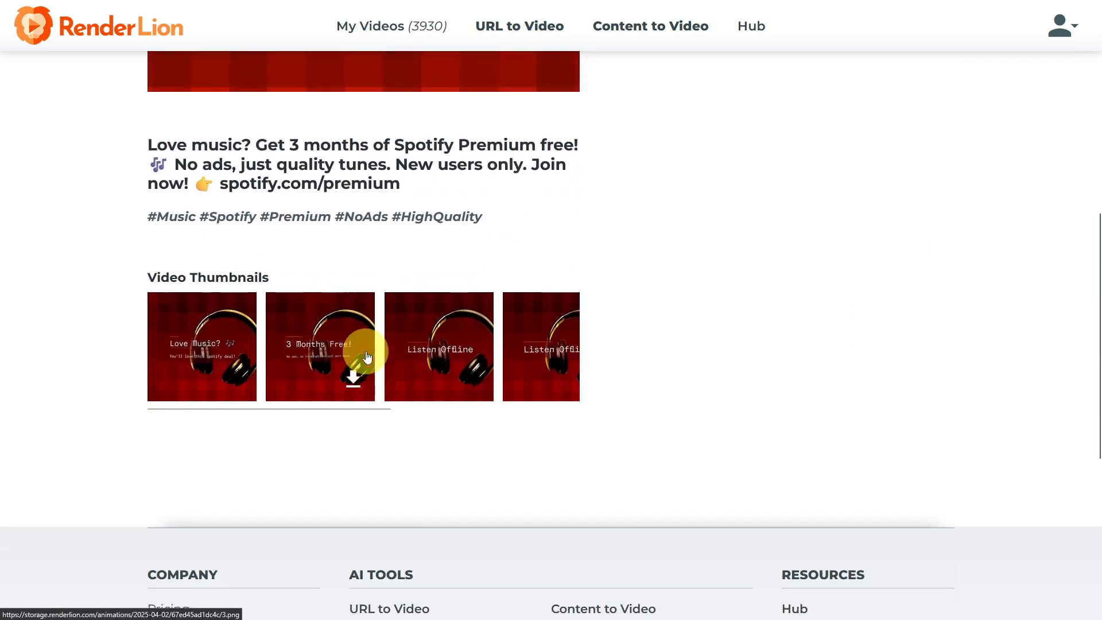
{"action": "left_click", "coordinate": [367, 357]}
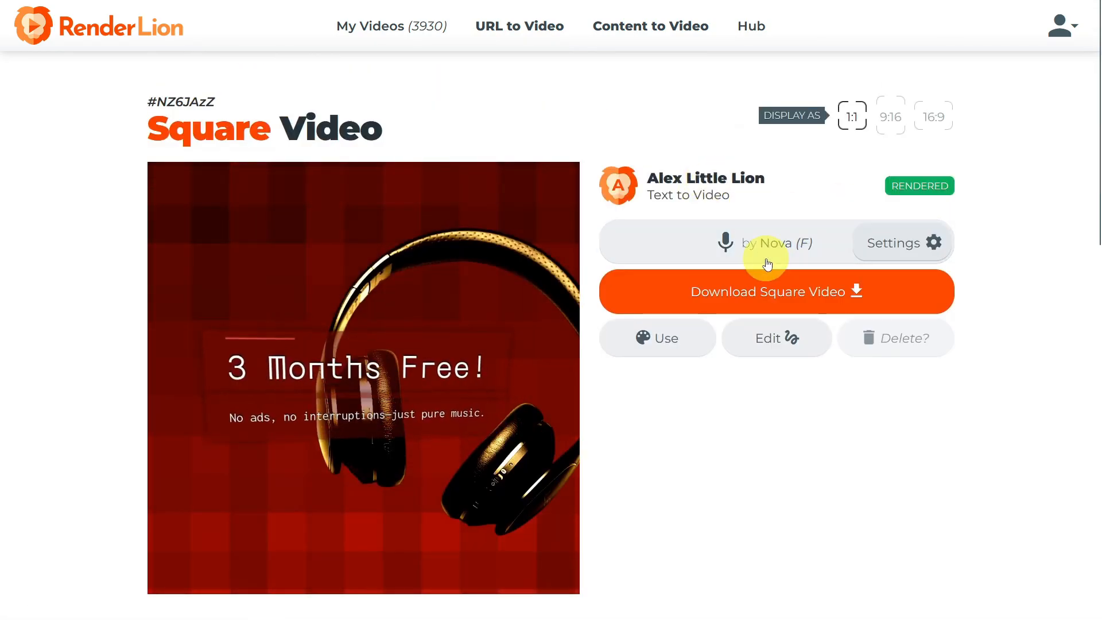
{"action": "left_click", "coordinate": [696, 290]}
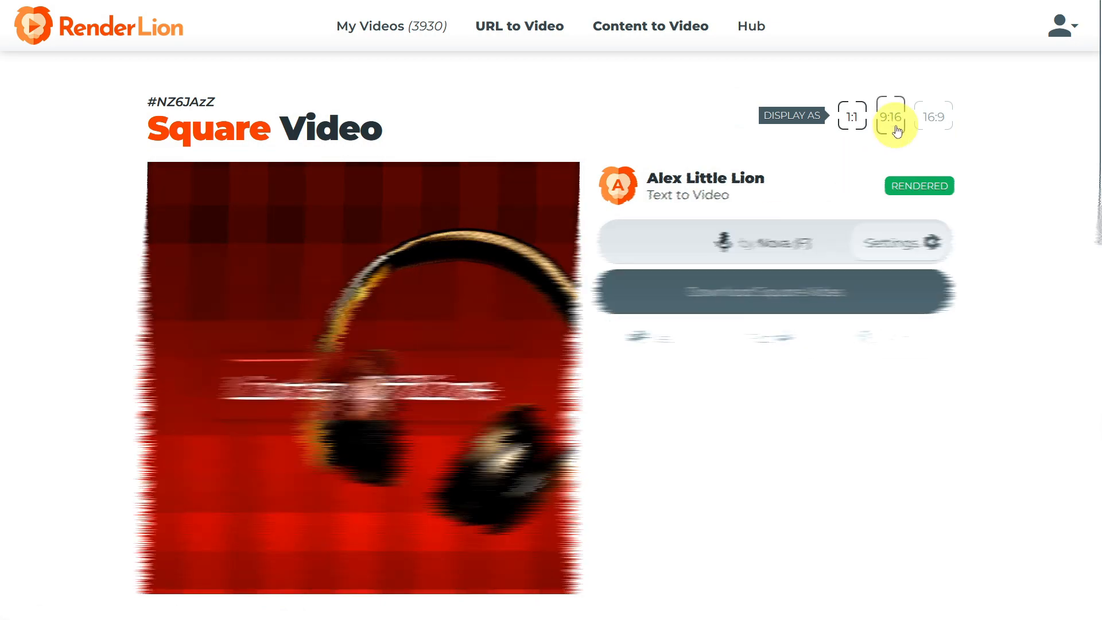